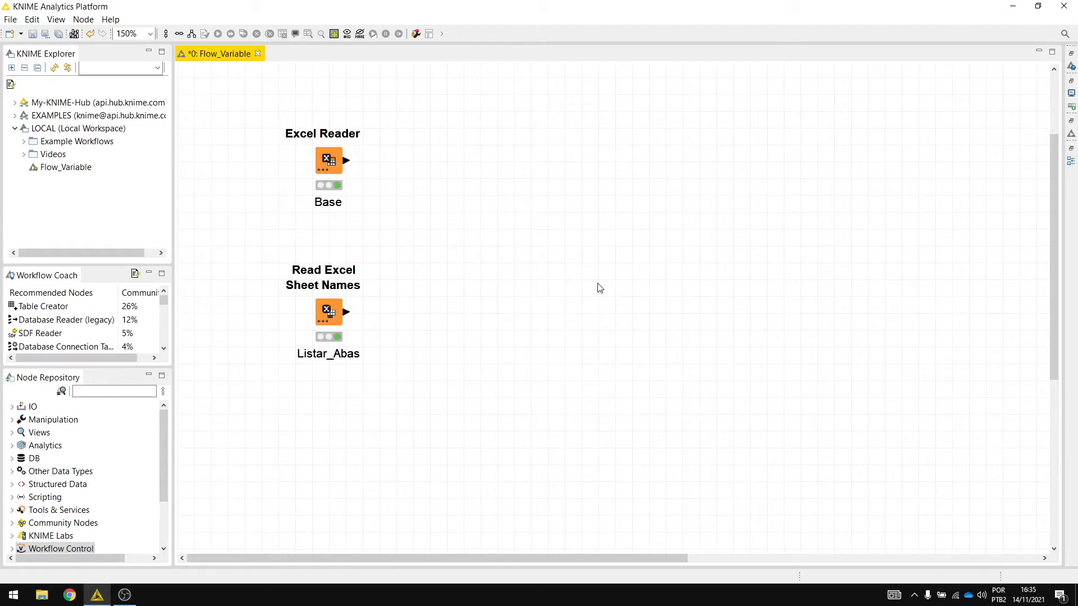
View the output table of the Excel Reader node labelled Base and close it.
left_click(335, 173)
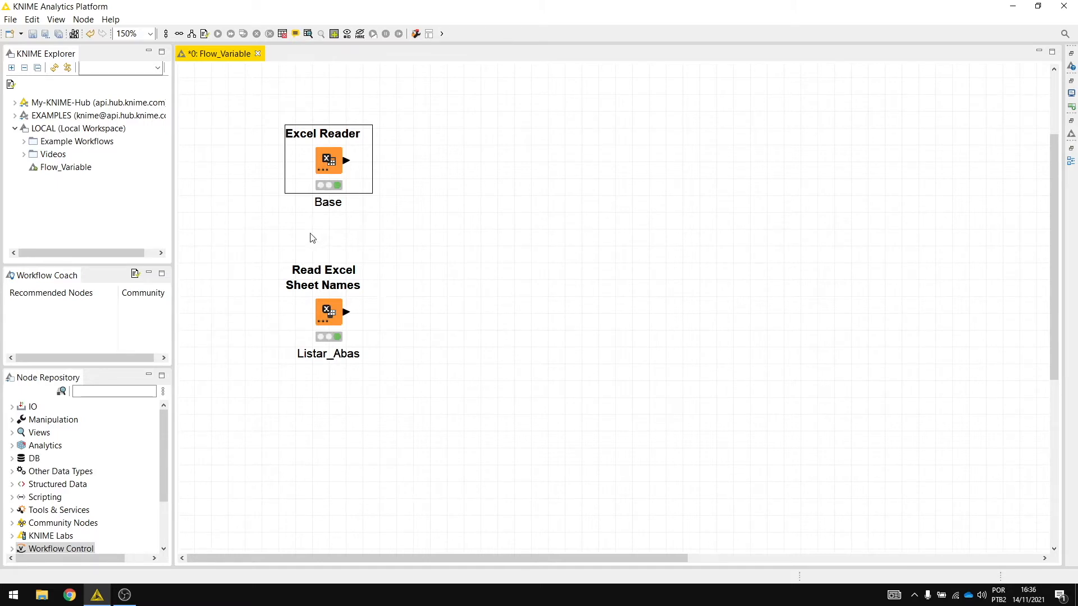
key("shift+F6")
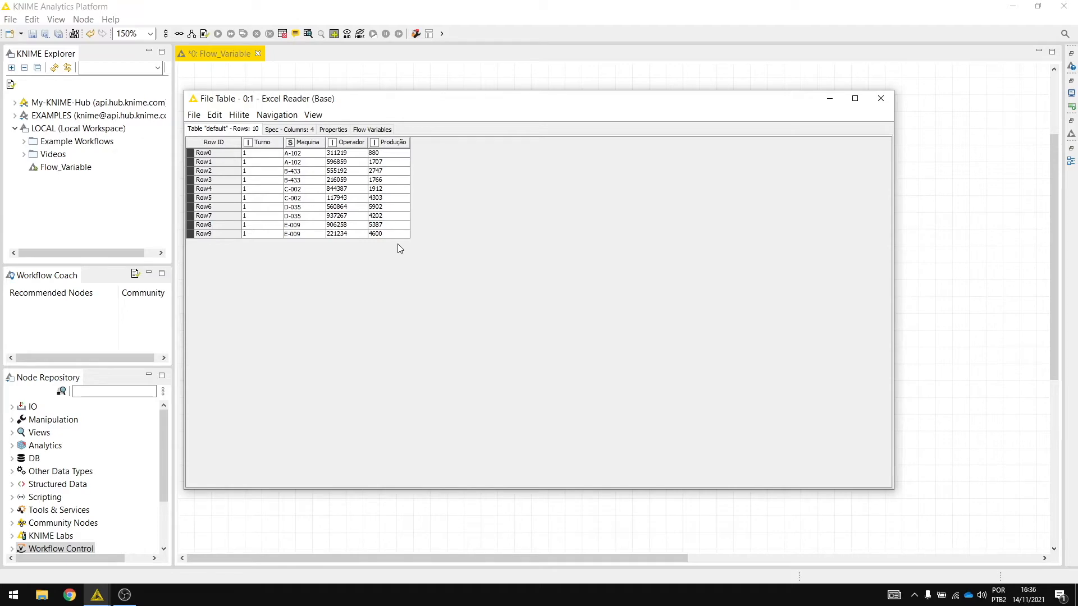
left_click(880, 99)
Preview sheets T2 and T3 in the Excel Reader's configuration and cancel without applying the sheet selection.
double_click(331, 162)
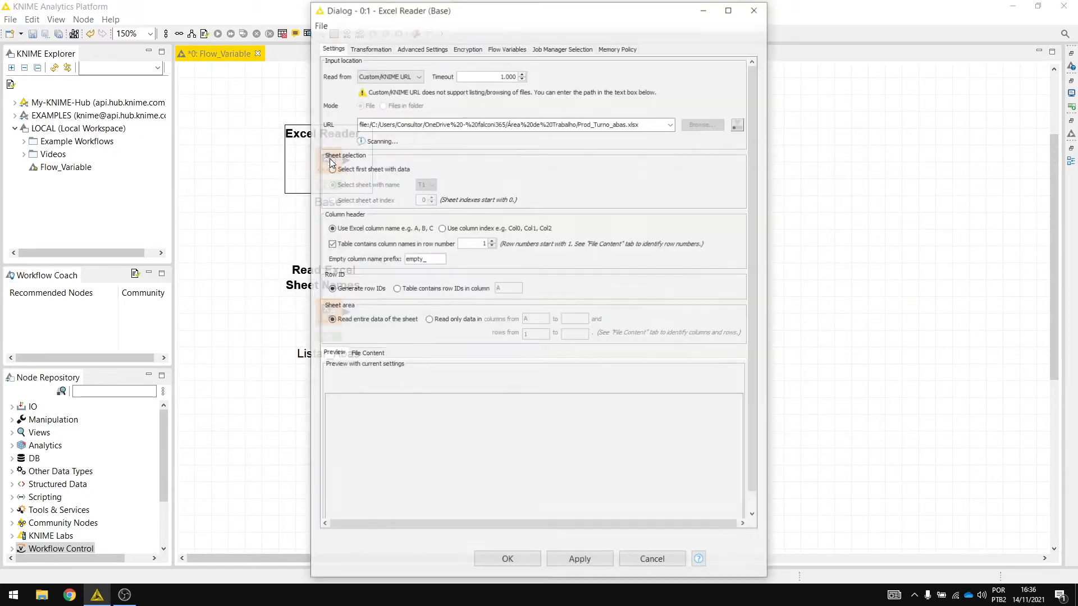
left_click(430, 184)
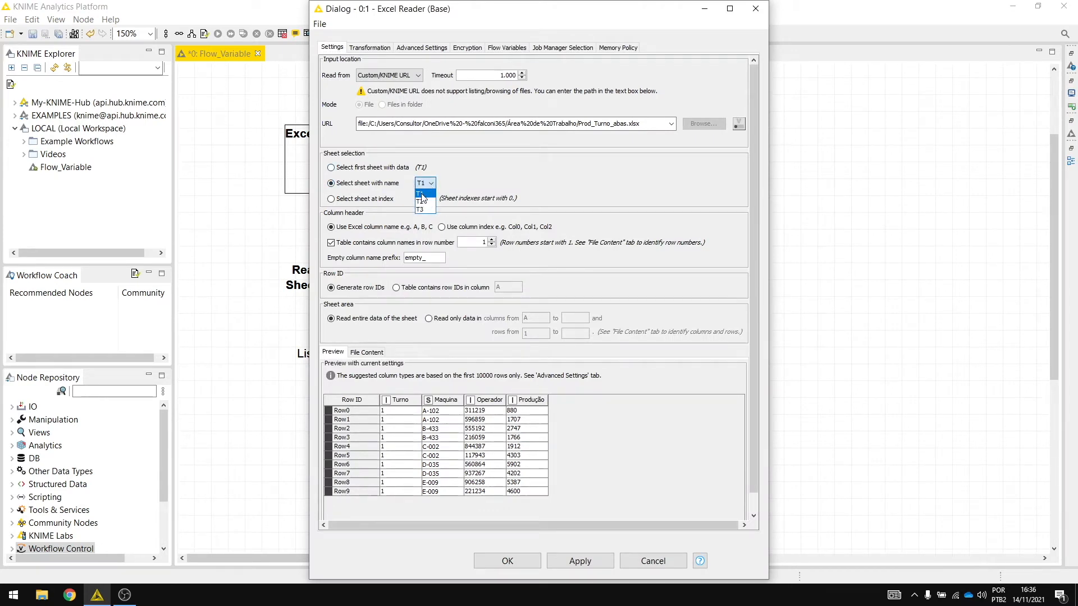
left_click(423, 202)
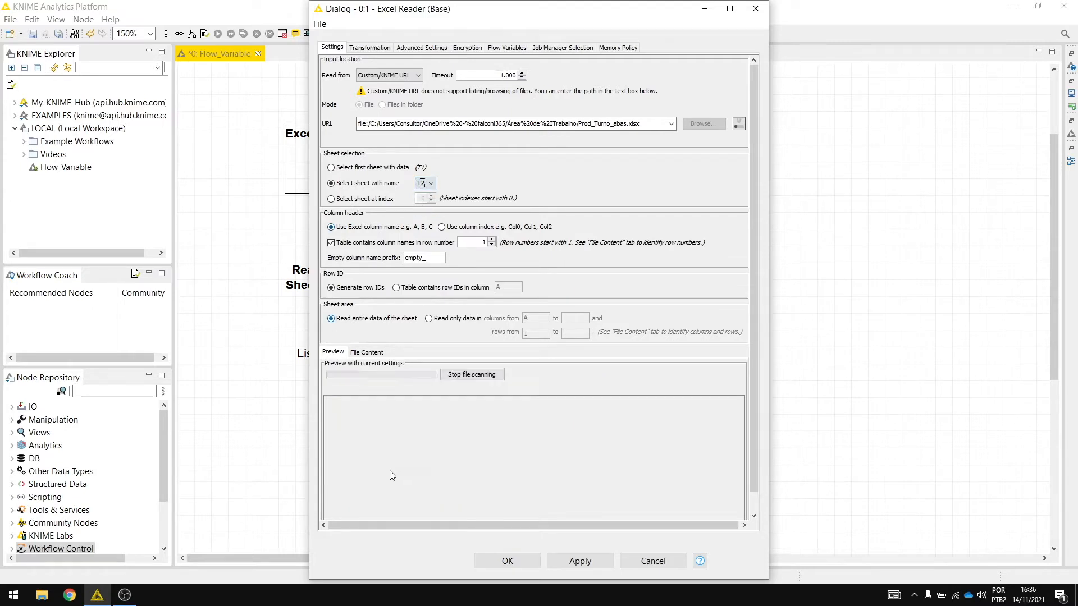
left_click(431, 184)
left_click(424, 209)
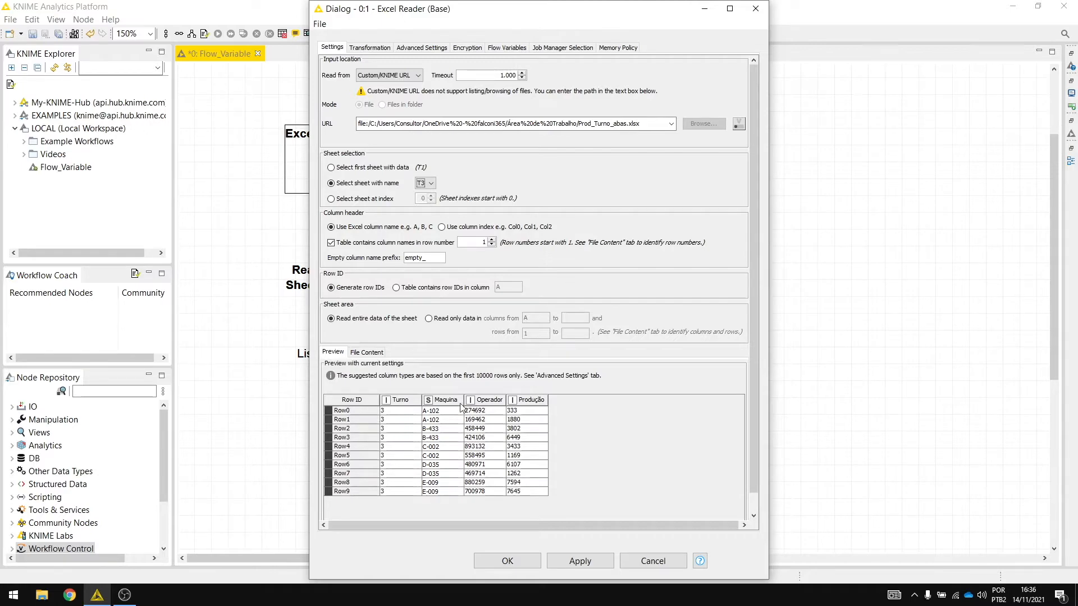
left_click(657, 560)
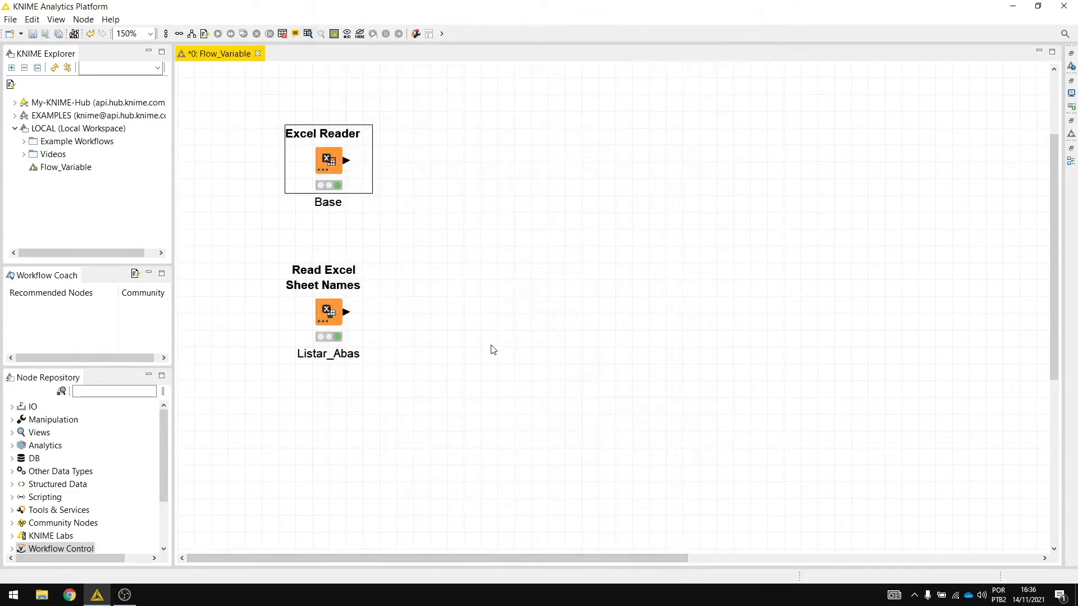
Look at the flow variable settings in the Excel Reader's configuration and close it.
left_click(486, 272)
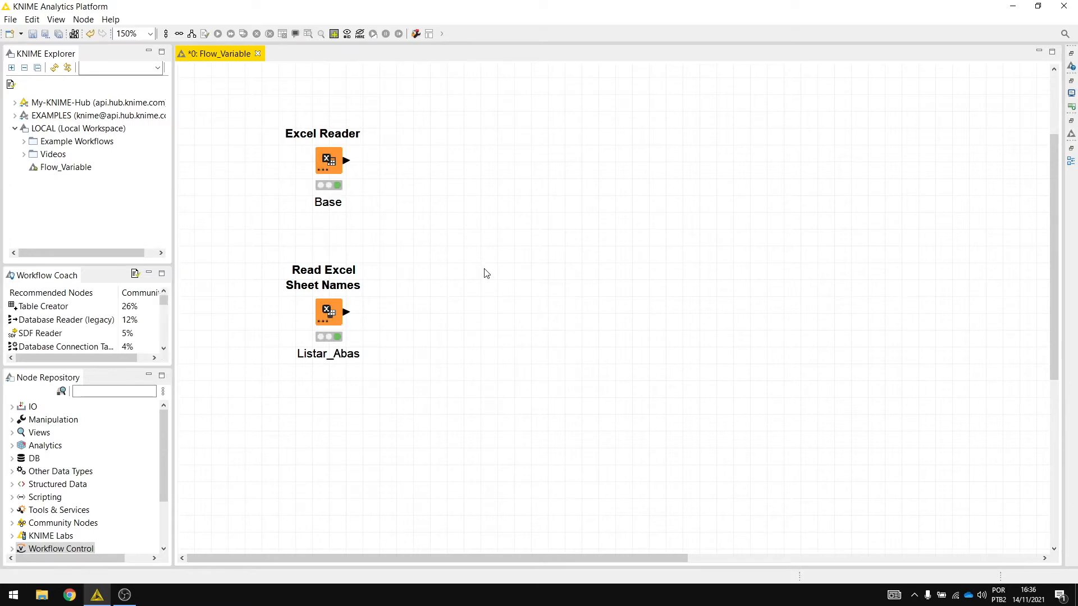
left_click(330, 161)
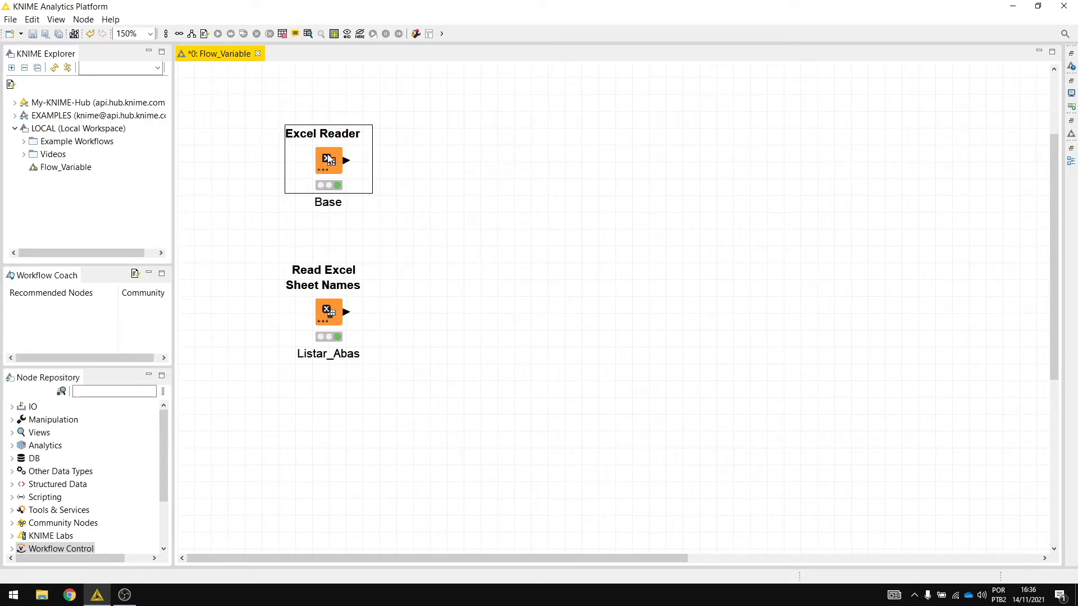
double_click(332, 161)
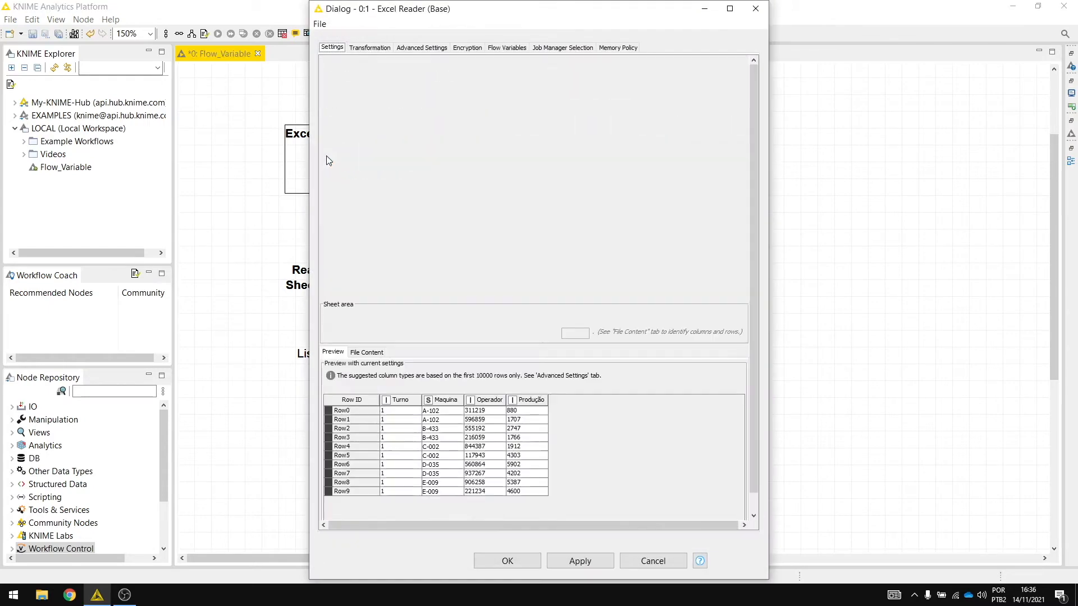
left_click(508, 48)
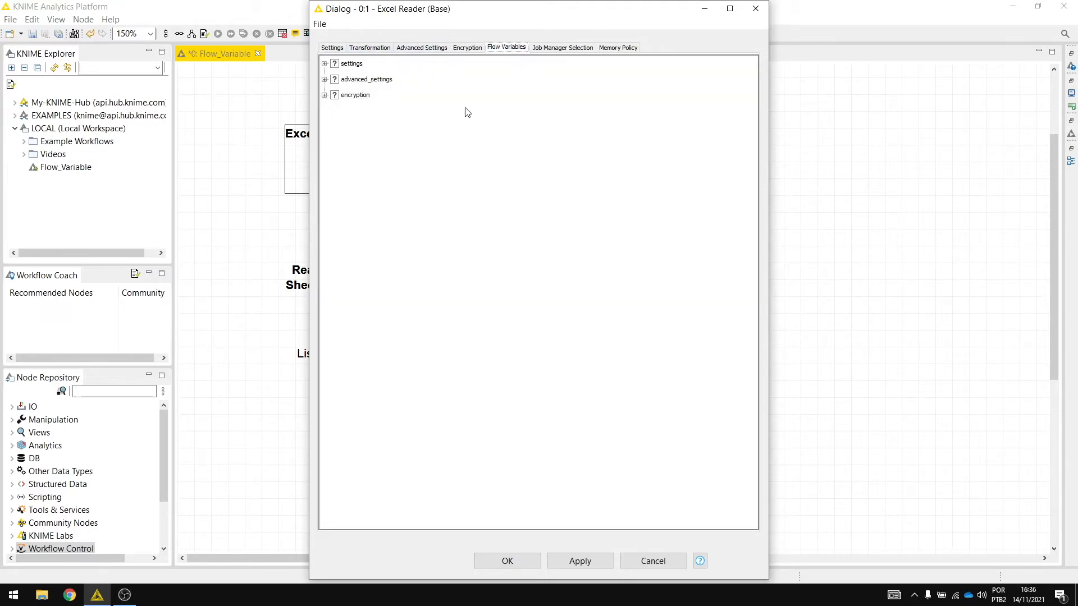
left_click(756, 9)
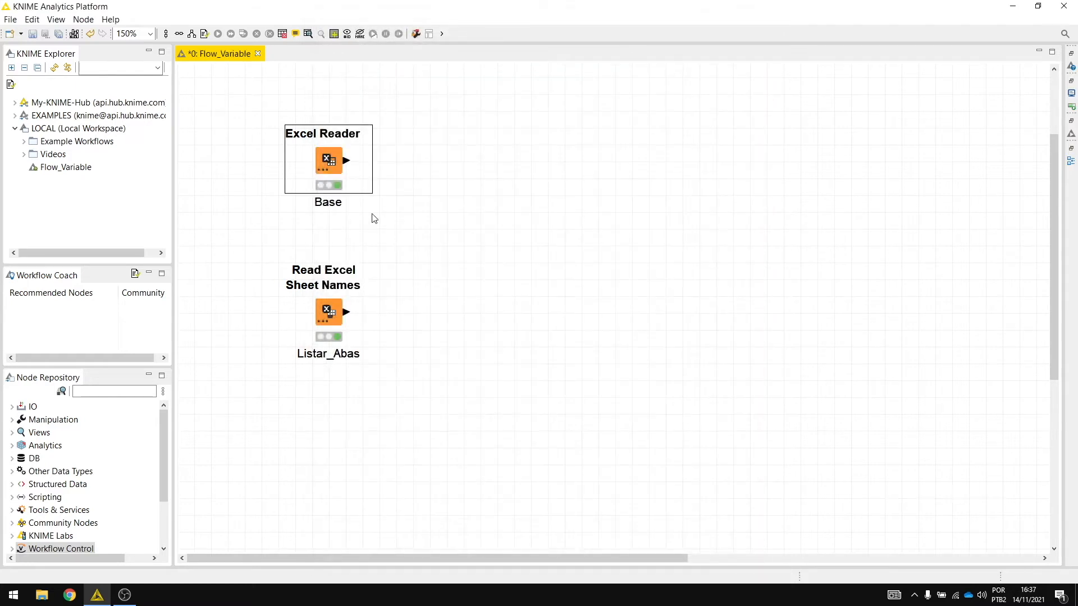
Show the flow variable ports on both the Excel Reader and Read Excel Sheet Names nodes.
right_click(335, 162)
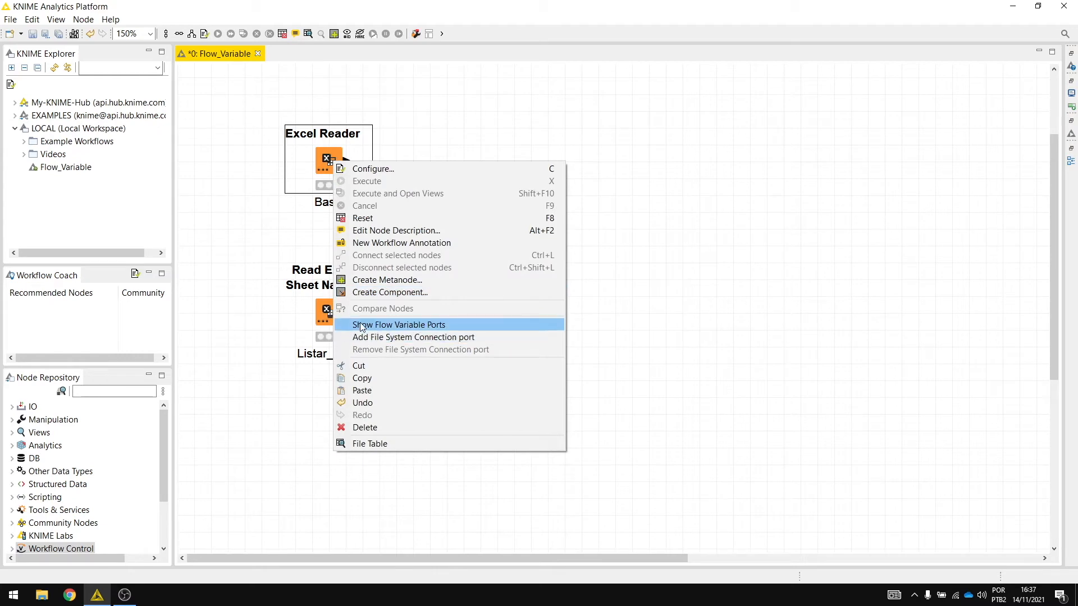
left_click(425, 325)
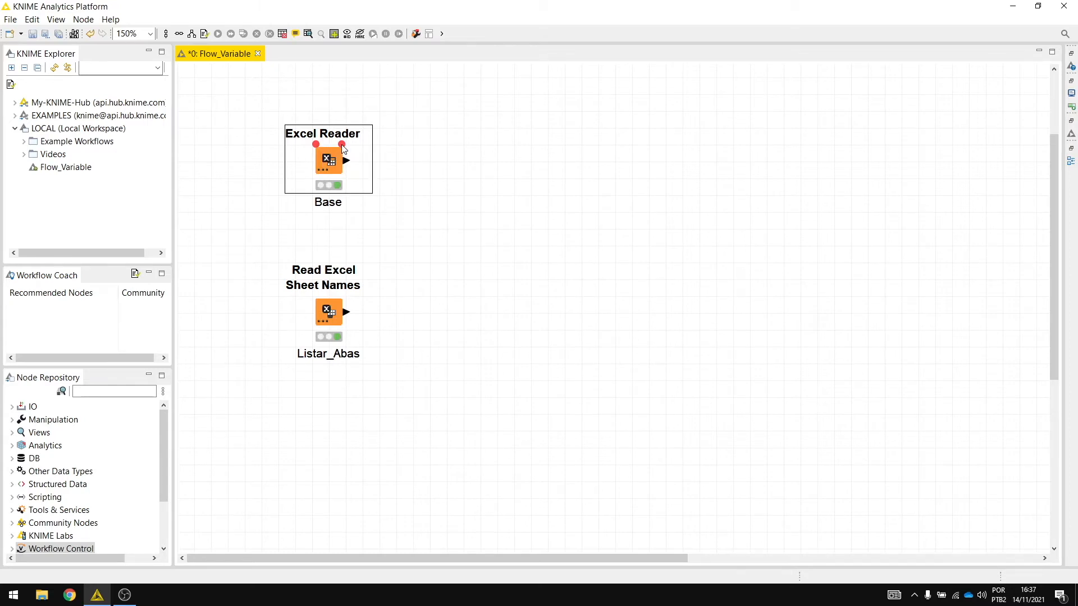
left_click(335, 304)
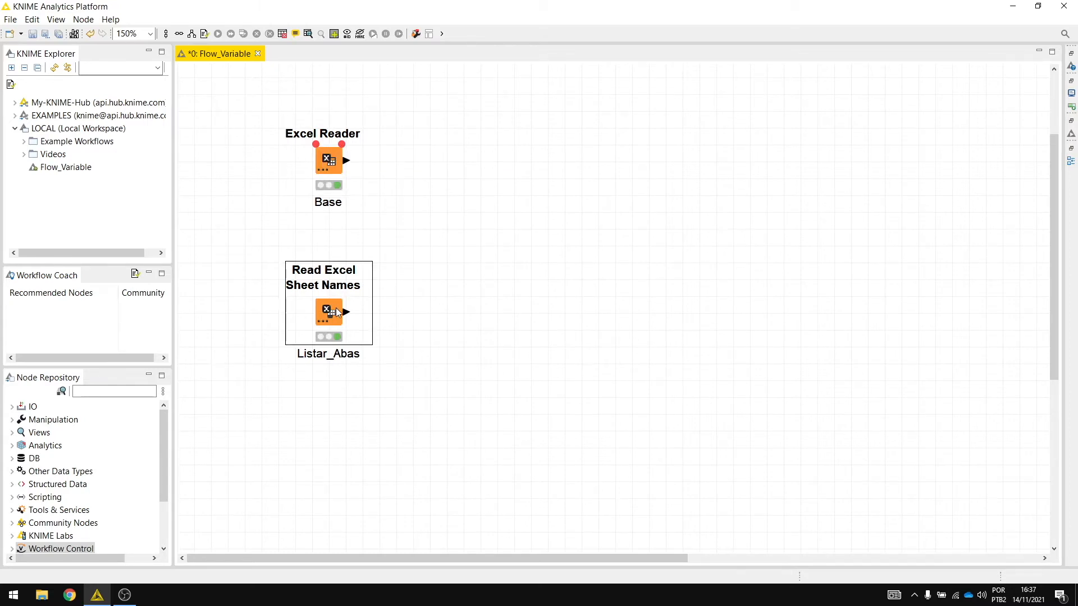
right_click(336, 307)
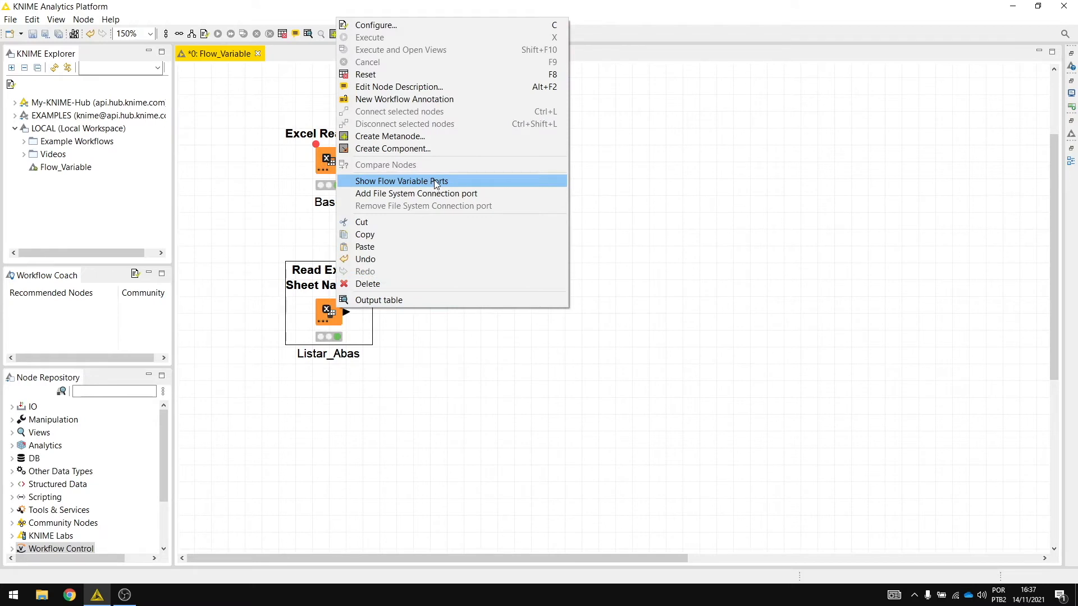
left_click(437, 182)
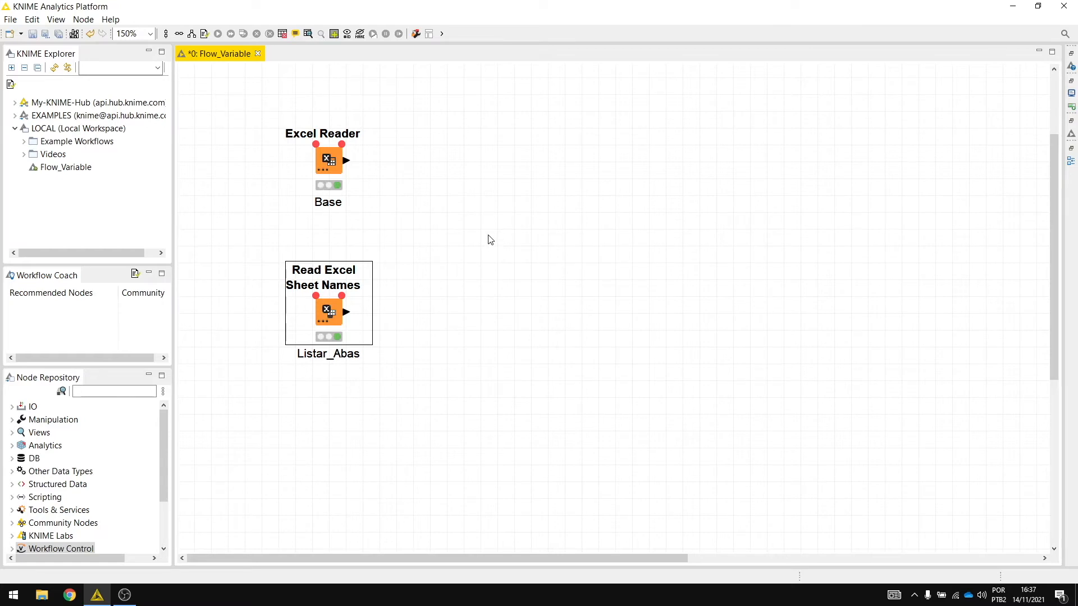
Check which file the Read Excel Sheet Names node reads and cancel its configuration.
double_click(328, 307)
left_click_drag(479, 191, 557, 140)
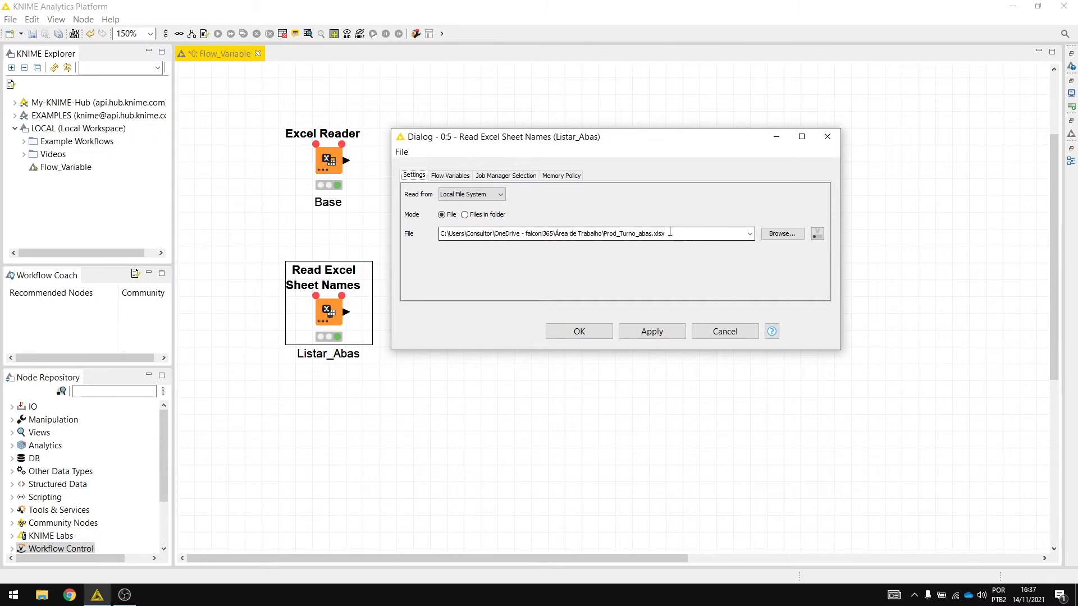
left_click_drag(603, 233, 693, 234)
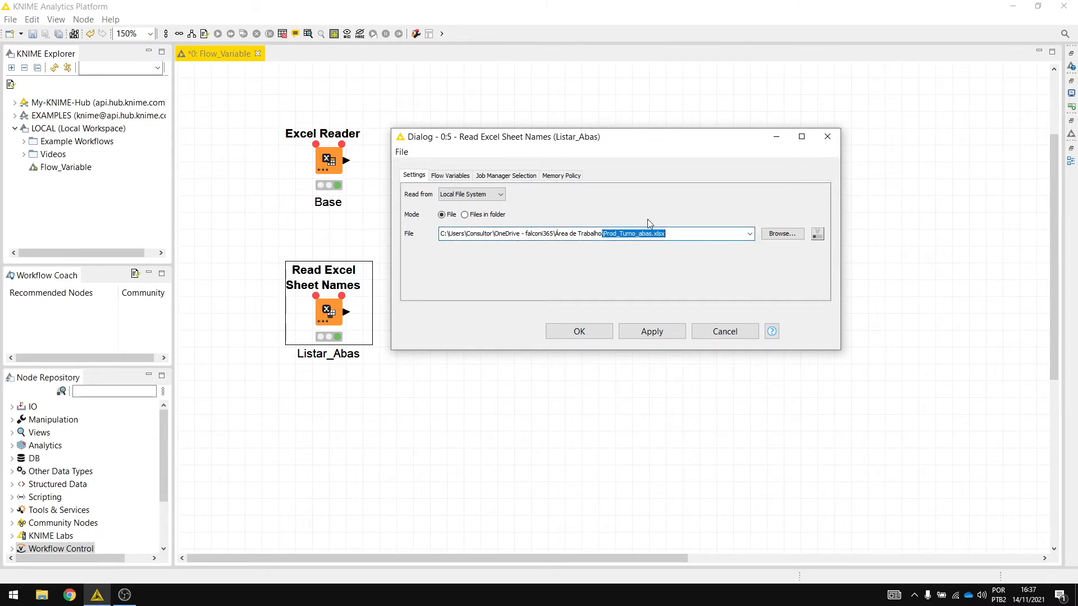
left_click(724, 331)
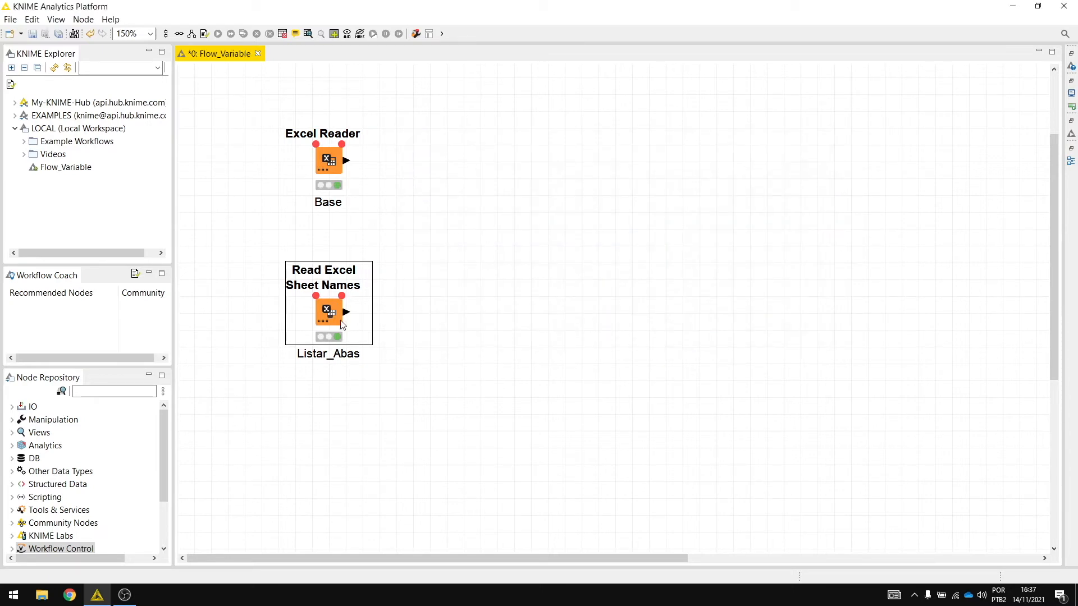
Open the Read Excel Sheet Names output table and examine the entries in its Sheet column.
left_click(355, 314)
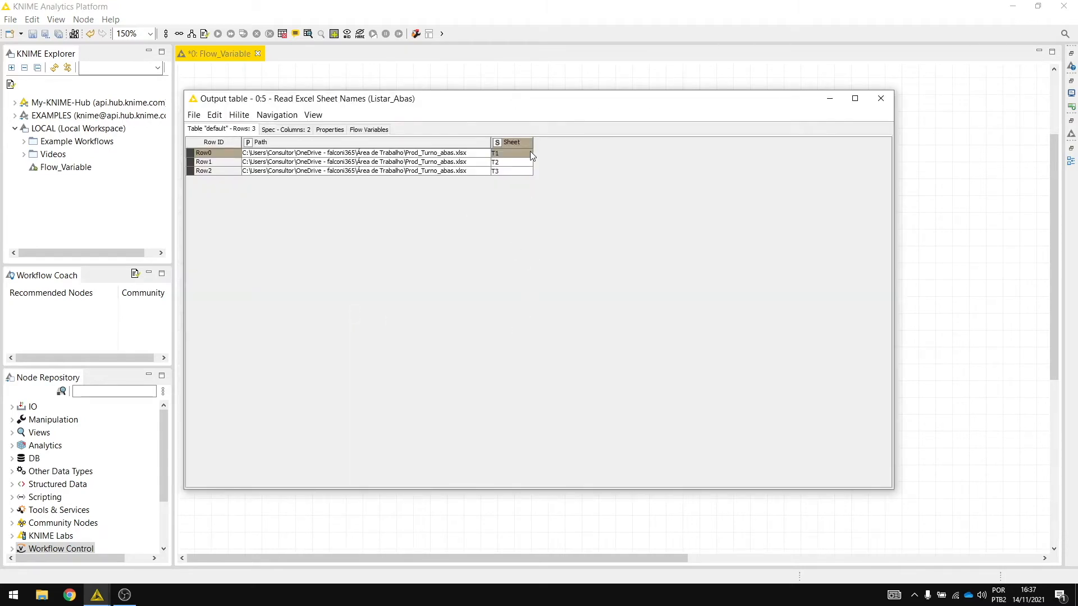
left_click_drag(525, 152, 521, 176)
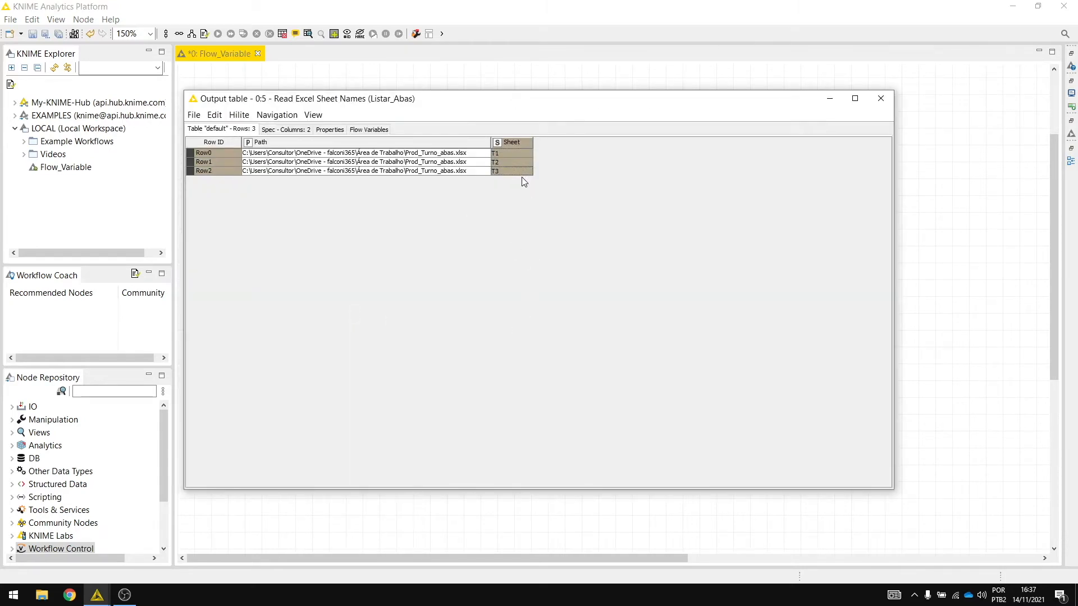
left_click(501, 154)
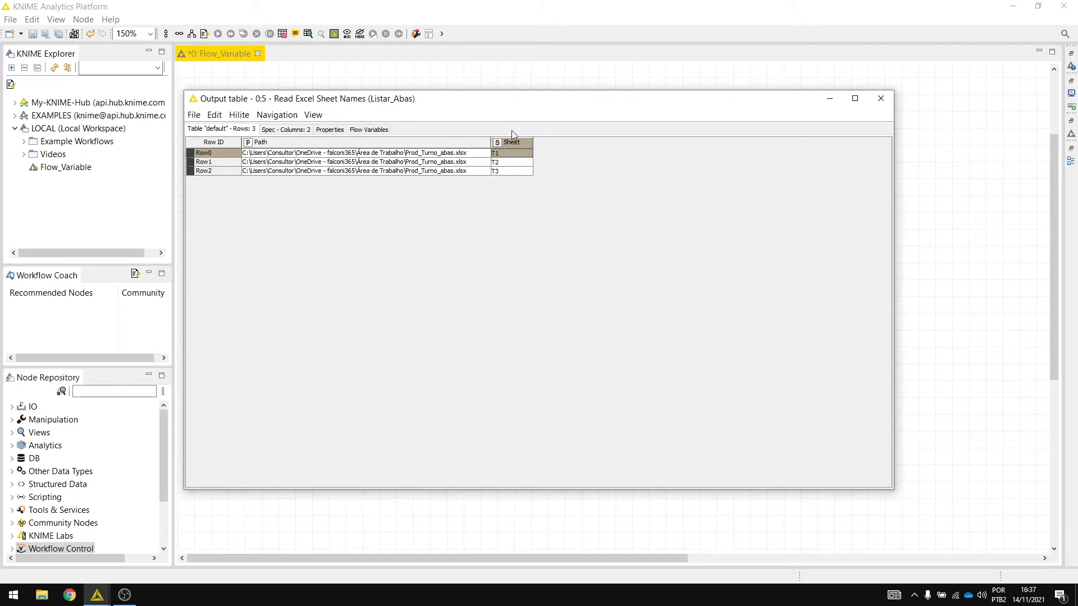
left_click(500, 172)
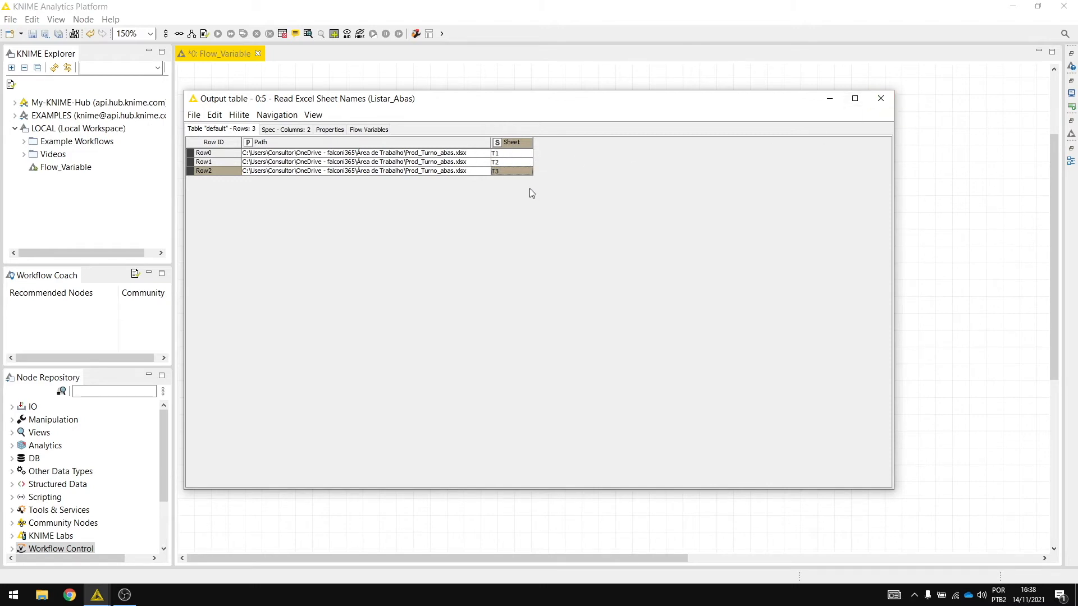
left_click_drag(441, 105, 635, 112)
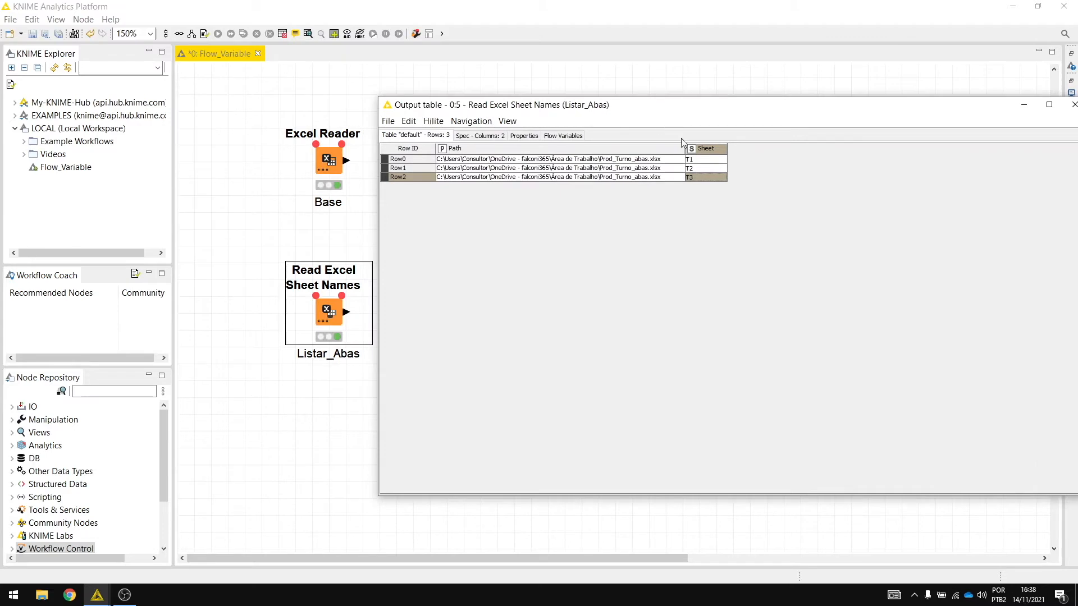
Bring the sheet names output table back beside the nodes, go through rows T1, T2 and T3, and close it.
left_click(331, 160)
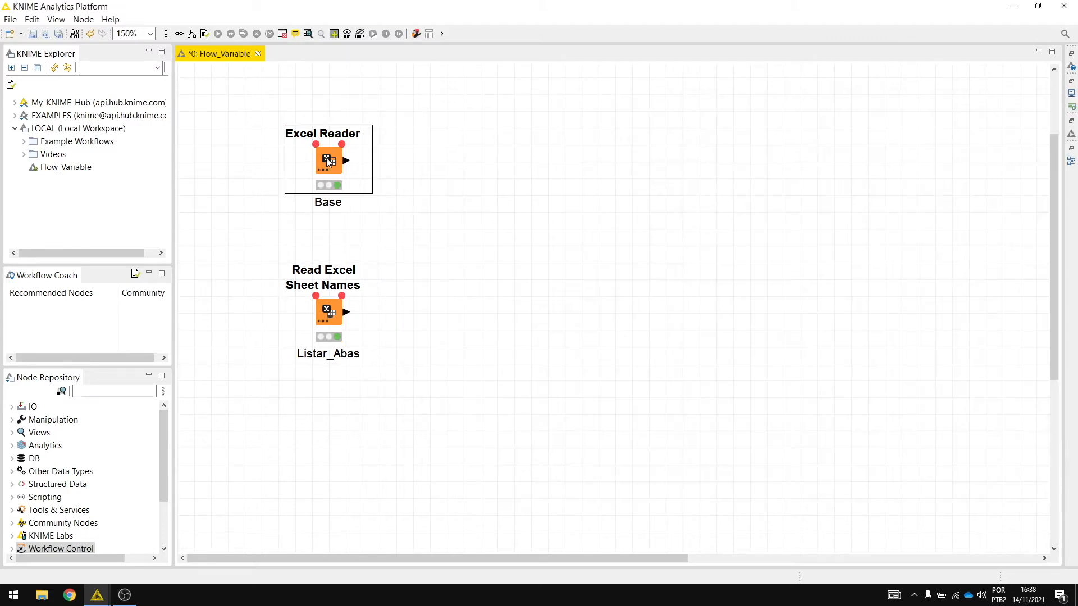
mouse_move(97, 595)
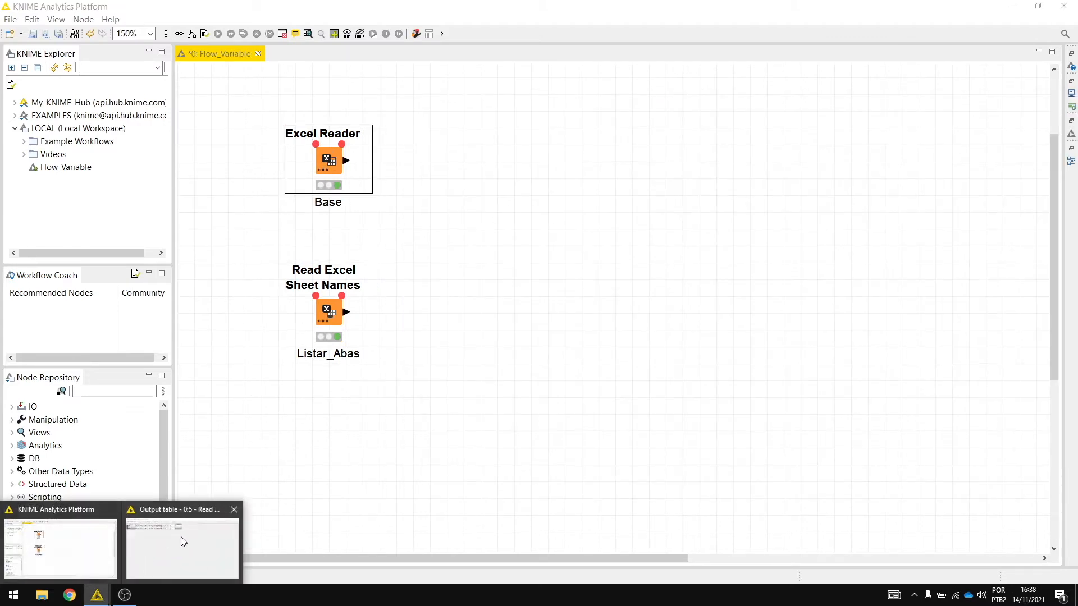
left_click(181, 536)
left_click(700, 160)
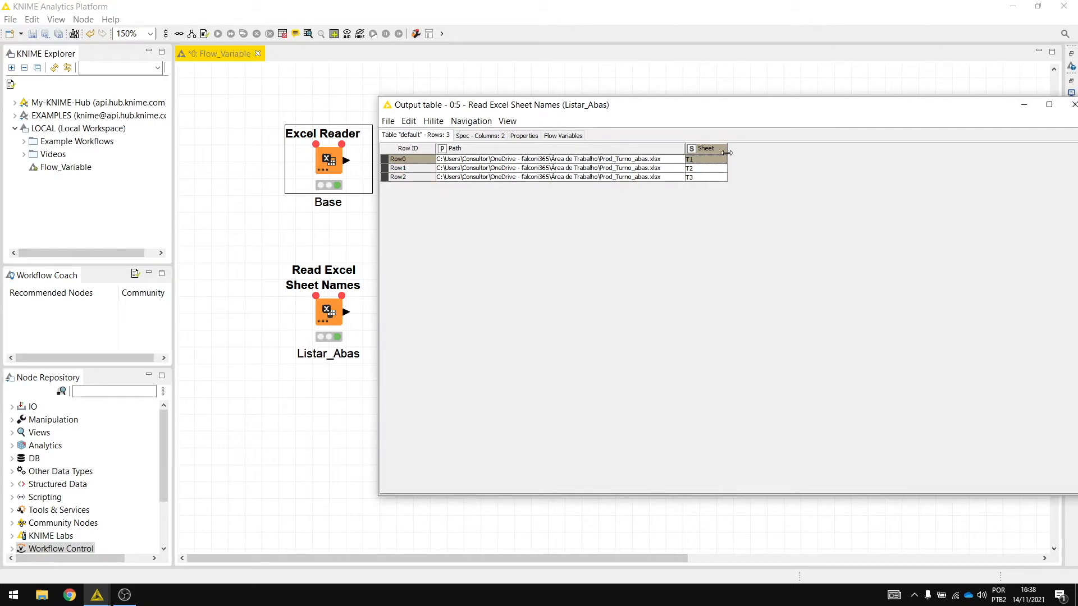
left_click_drag(718, 104, 791, 100)
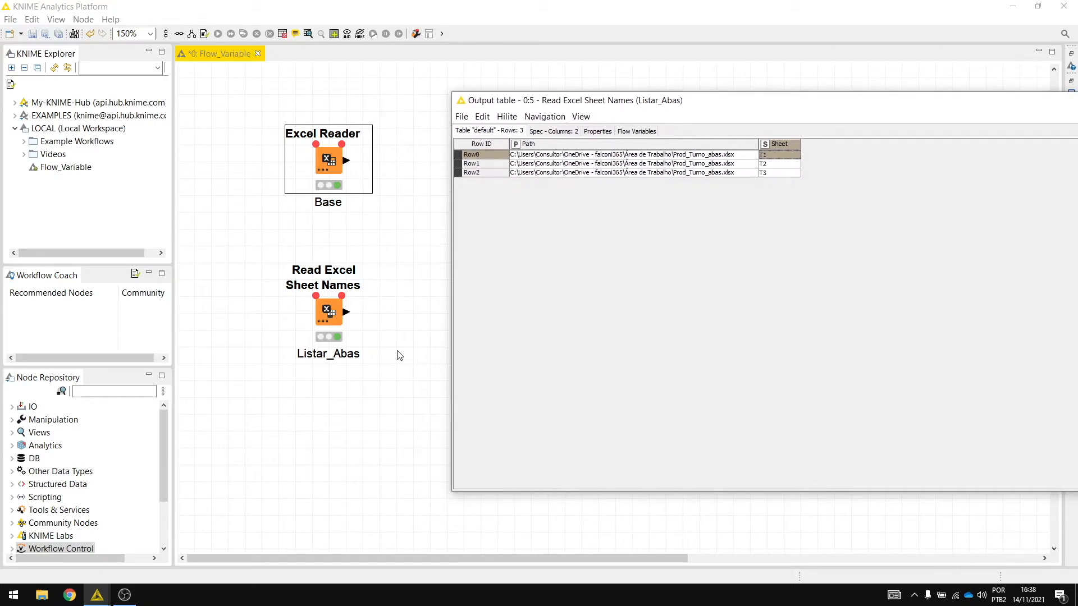
left_click(772, 165)
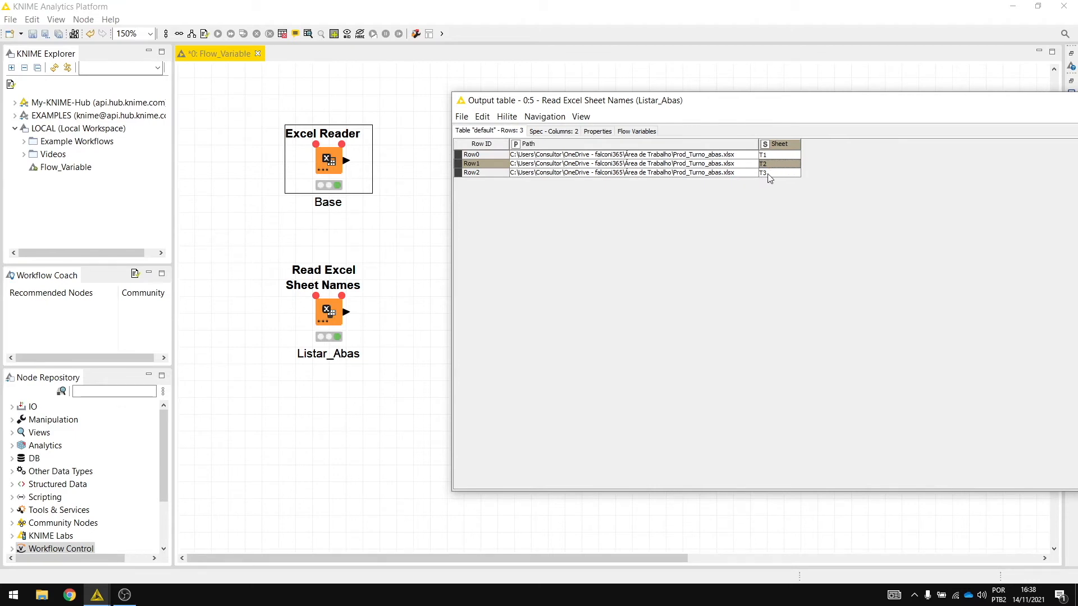
left_click(767, 173)
left_click_drag(885, 102, 625, 112)
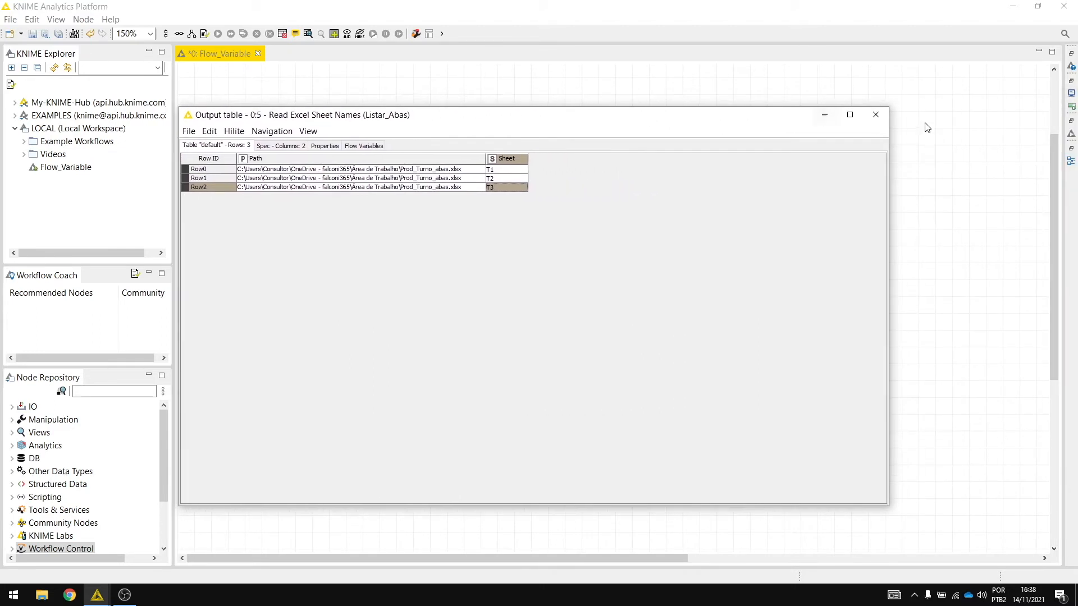
left_click(876, 113)
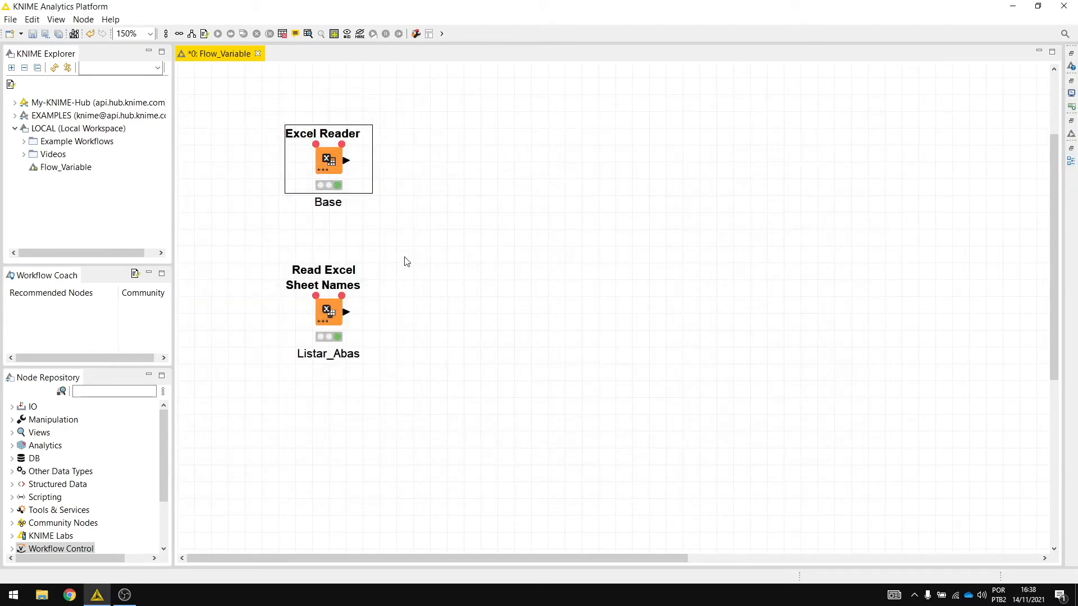
Search the node repository for "table row t" and add Table Row To Variable Loop Start beside the Read Excel Sheet Names node.
left_click(118, 391)
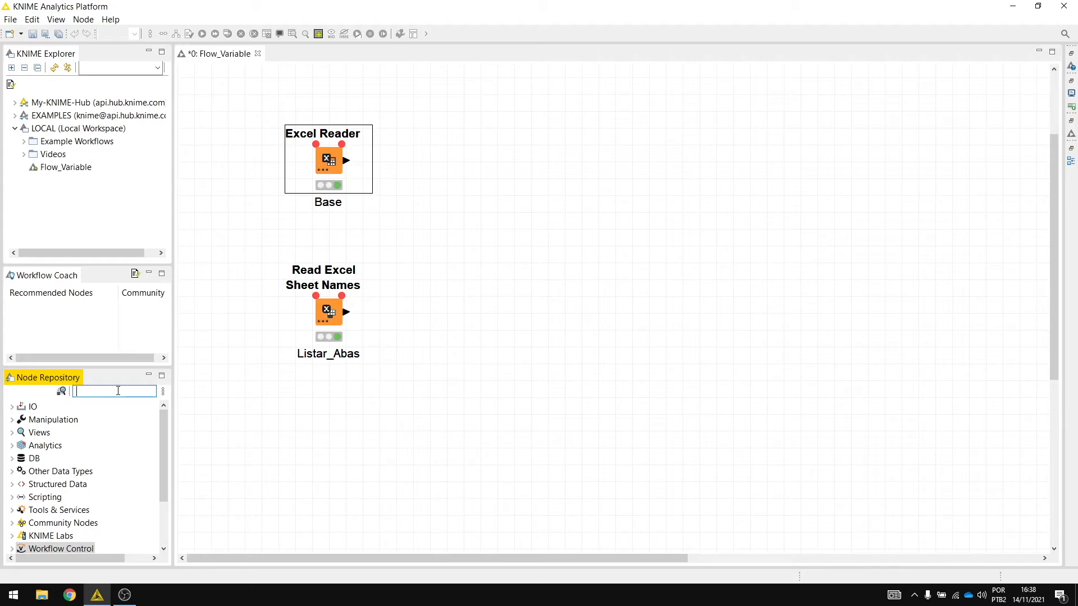
type("table")
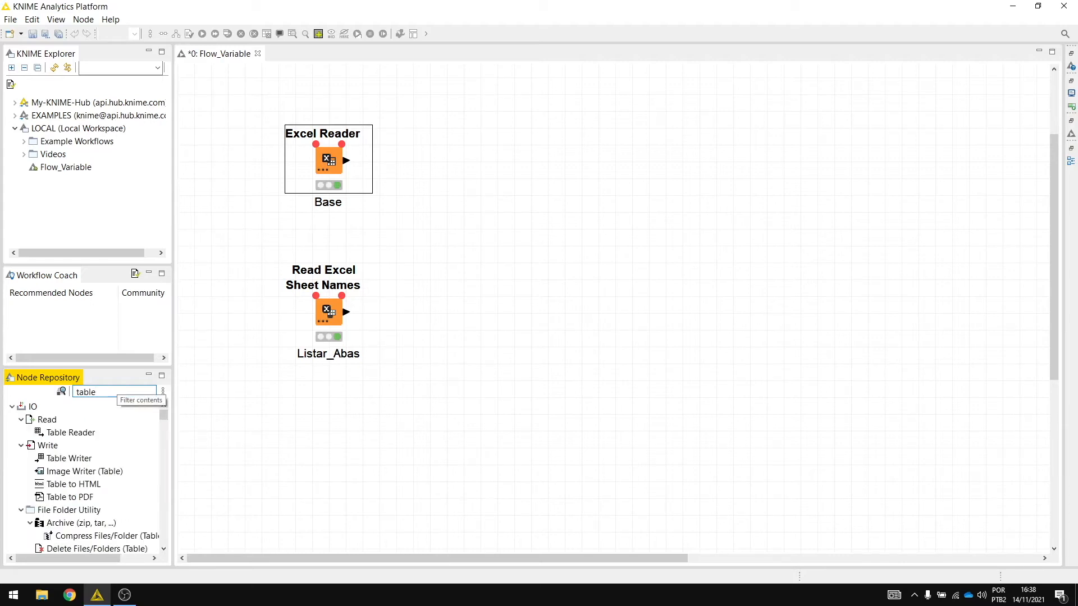
type(" row t")
left_click_drag(120, 458, 413, 313)
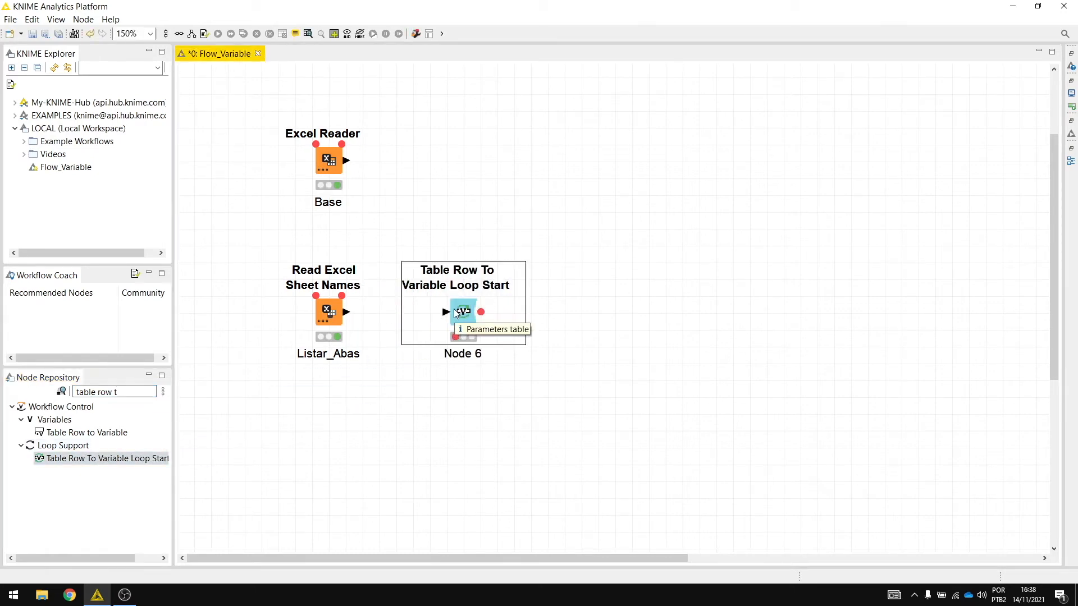
Connect Read Excel Sheet Names to Table Row To Variable Loop Start and go through rows T1, T2 and T3 of the sheet names output table.
left_click_drag(346, 312, 455, 316)
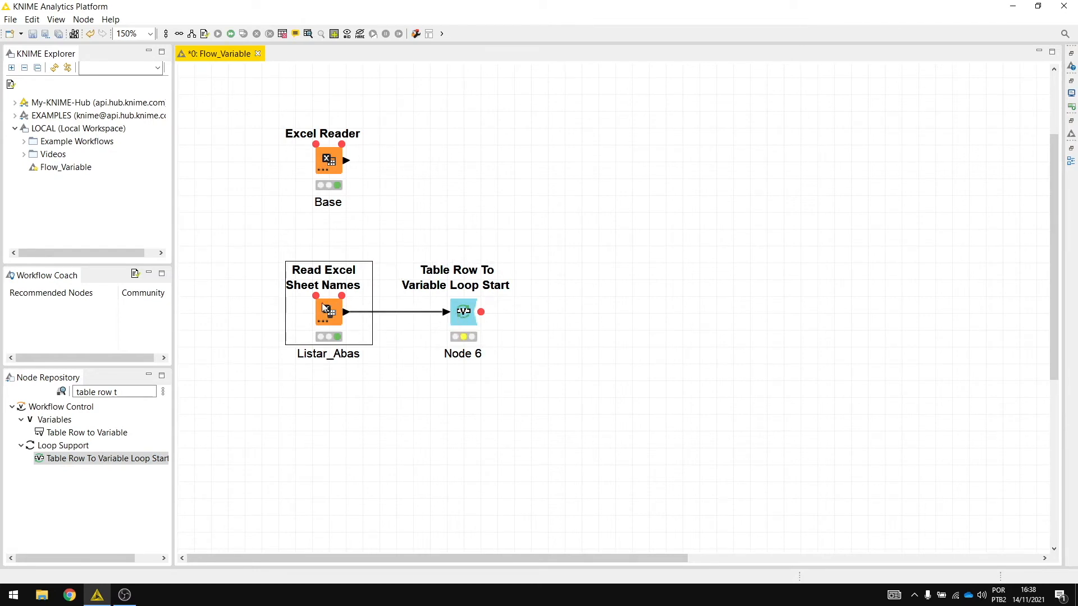
key("shift+F6")
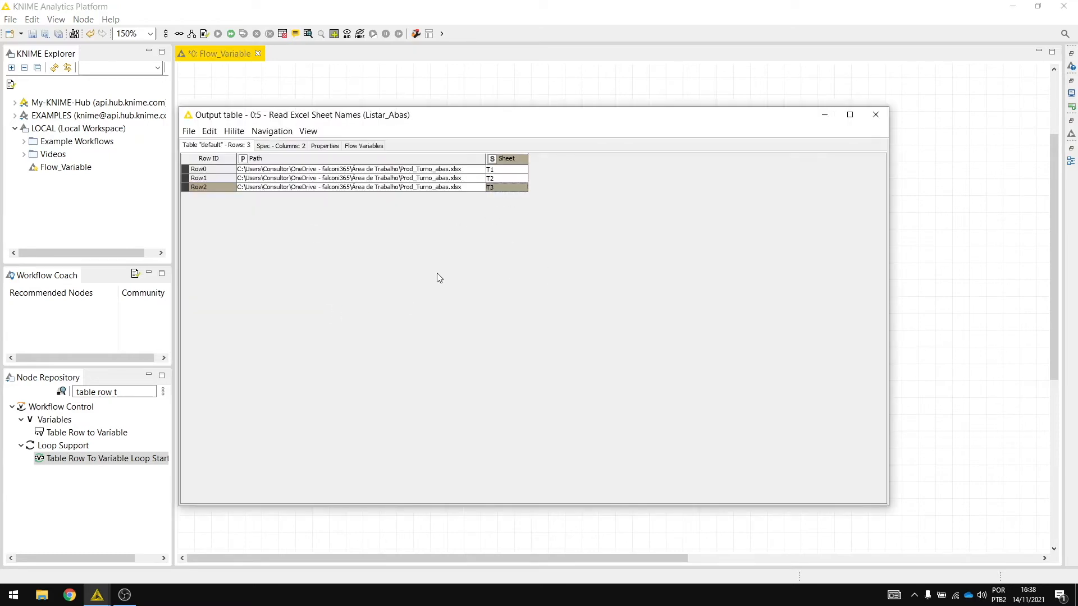
left_click(510, 170)
left_click_drag(511, 175, 513, 194)
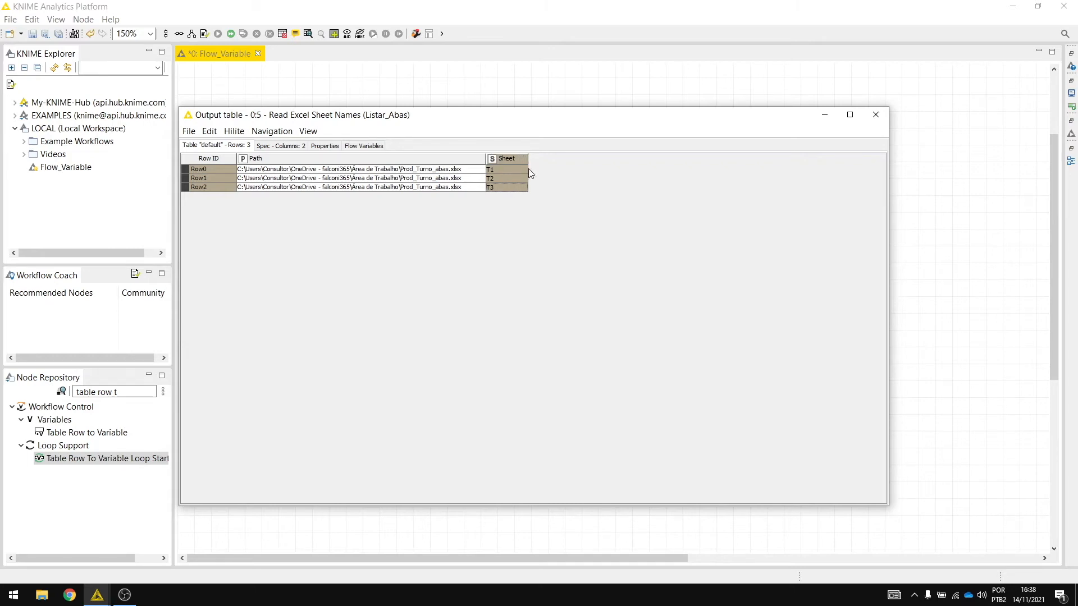
left_click(498, 170)
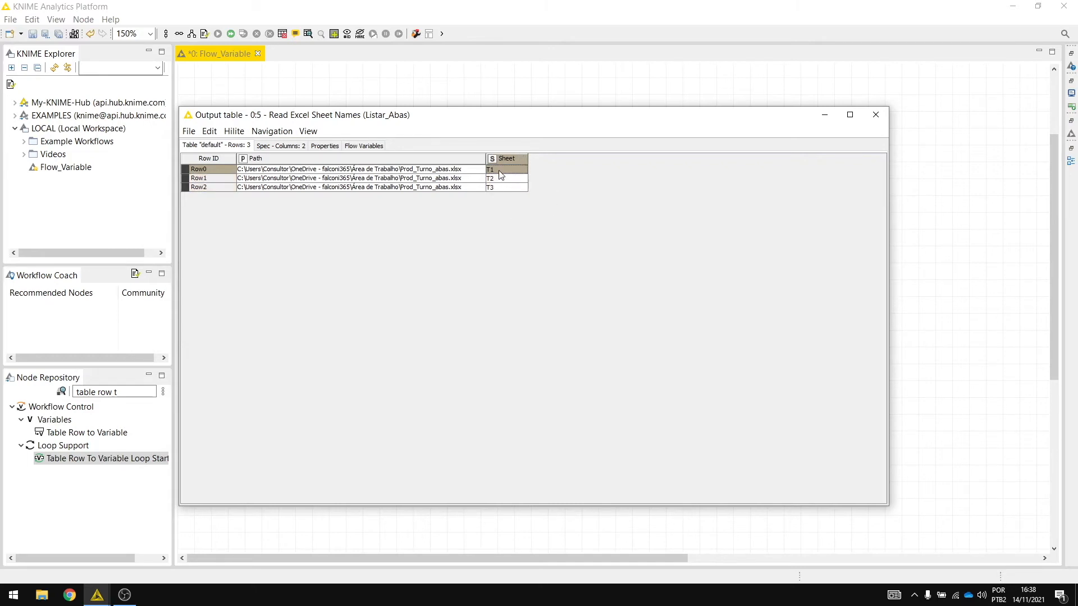
left_click(507, 179)
left_click(508, 188)
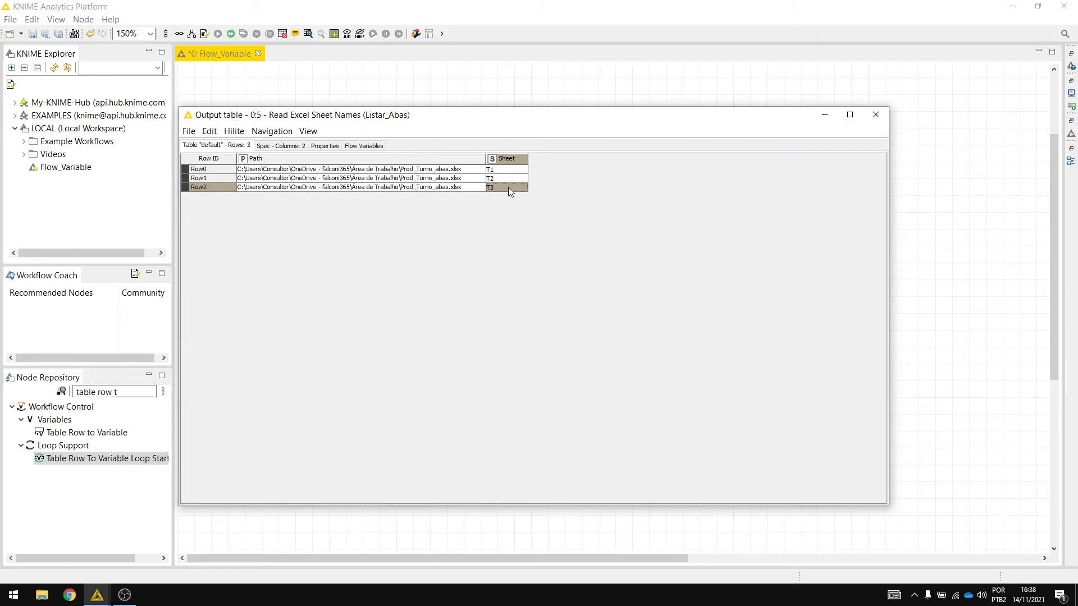
left_click(876, 115)
Exclude the Path column in Table Row To Variable Loop Start, leaving Sheet included, and execute the node.
double_click(463, 313)
double_click(576, 351)
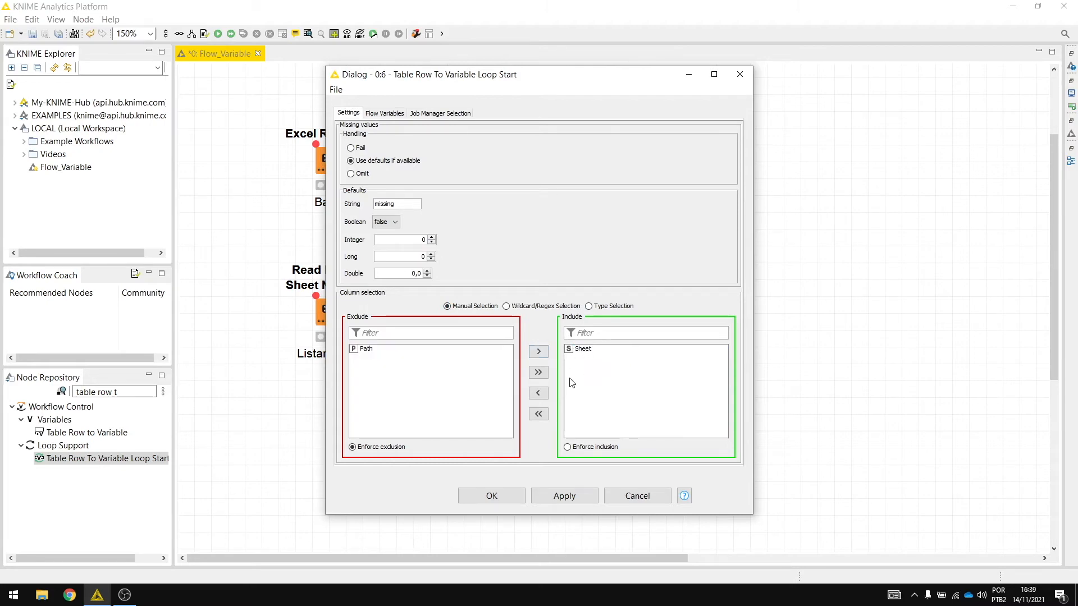
left_click(510, 494)
key("F7")
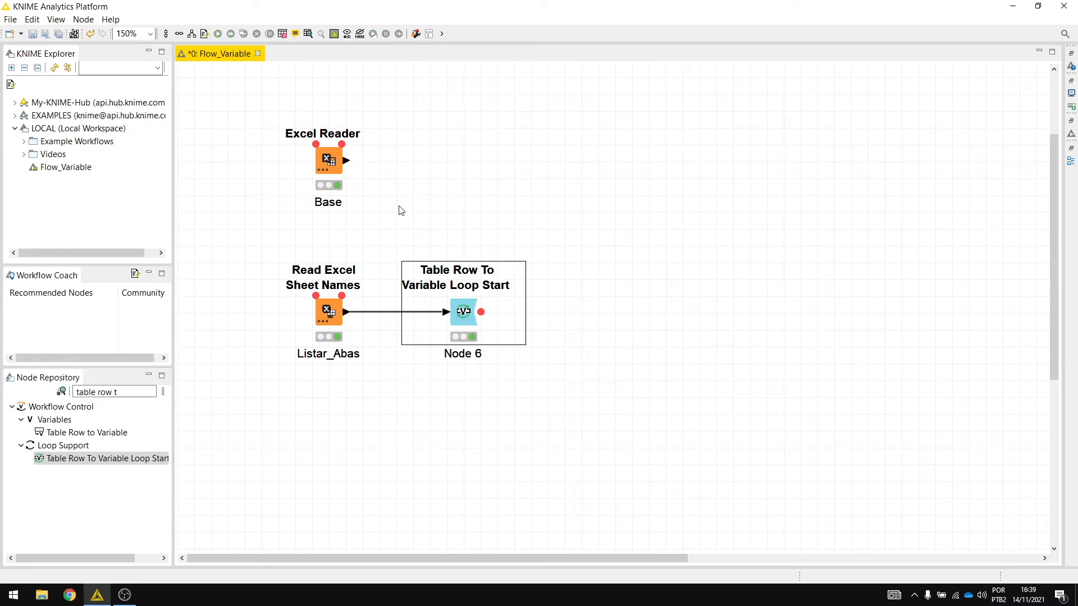
Move the Excel Reader node above and right of the loop start, and examine the Sheet flow variable in the loop start's variable output.
left_click_drag(330, 163, 583, 178)
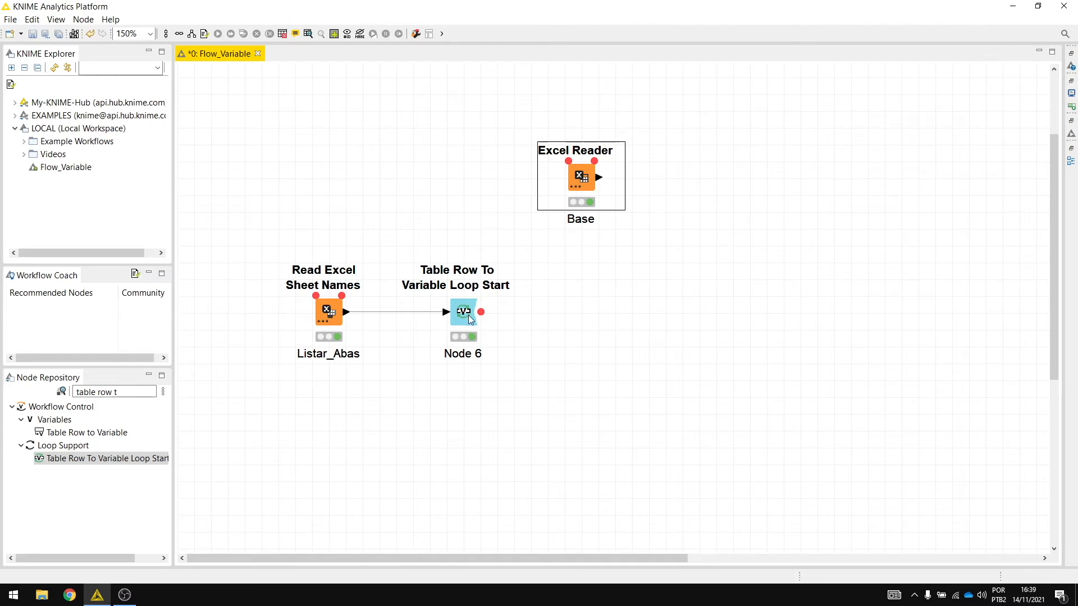
left_click(470, 319)
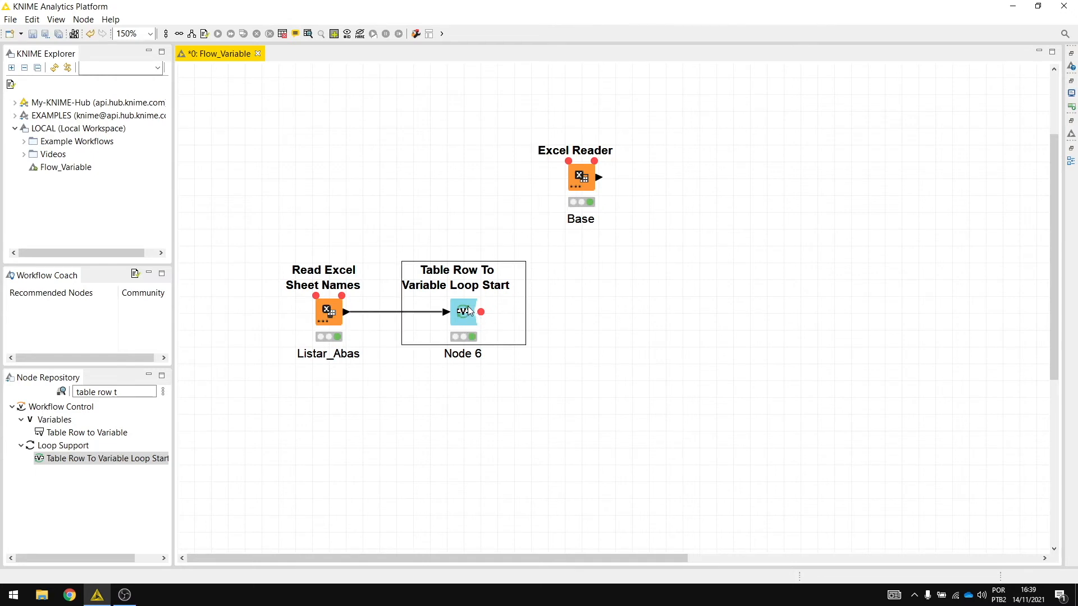
key("shift+F6")
left_click_drag(477, 101, 742, 93)
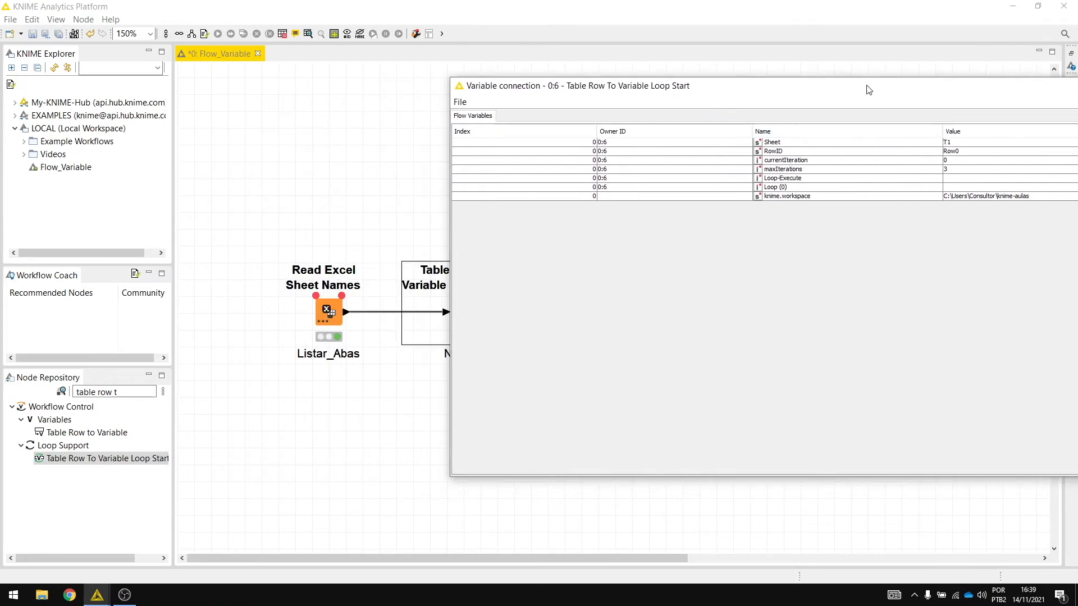
left_click_drag(870, 102, 761, 96)
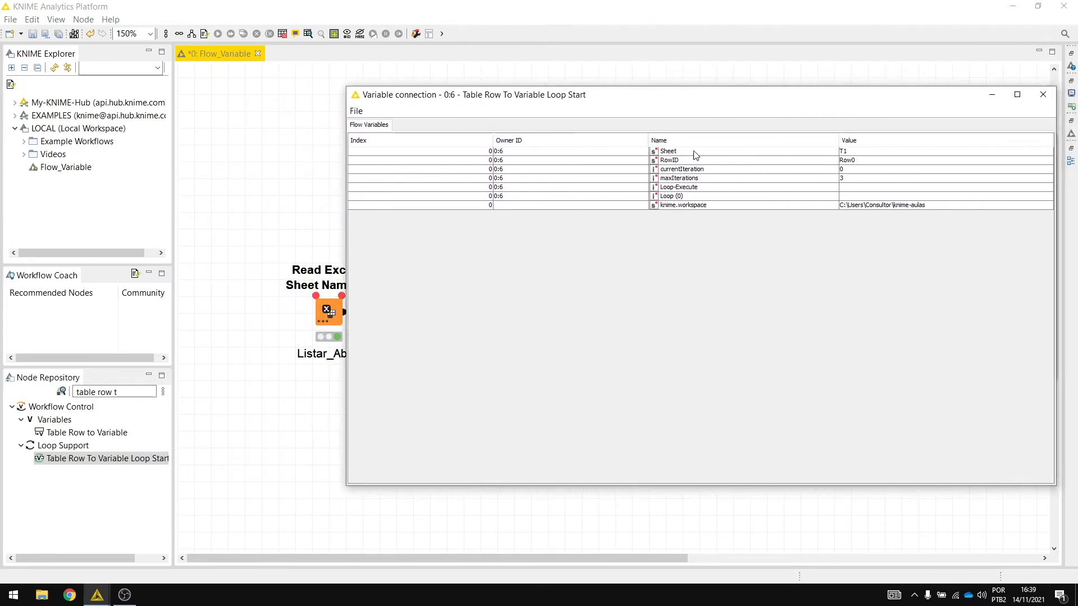
left_click(852, 152)
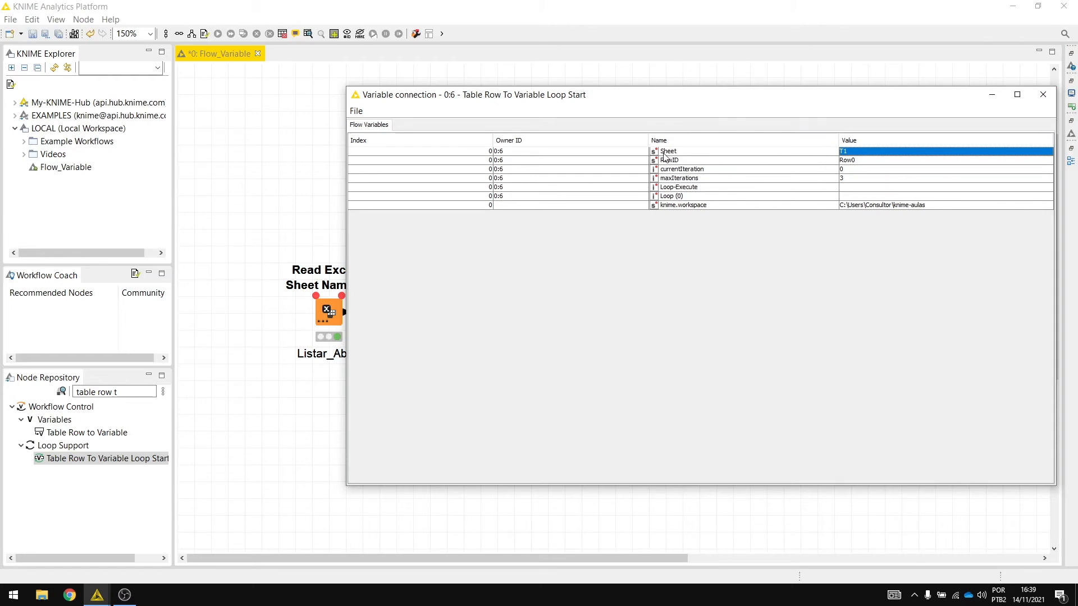
left_click_drag(663, 155, 869, 155)
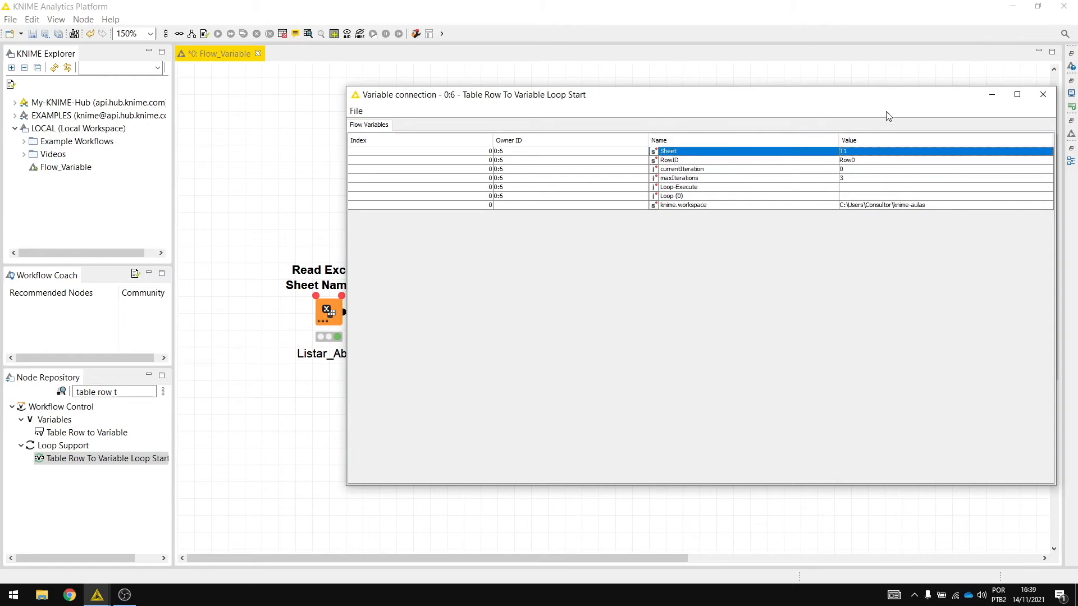
left_click(1043, 94)
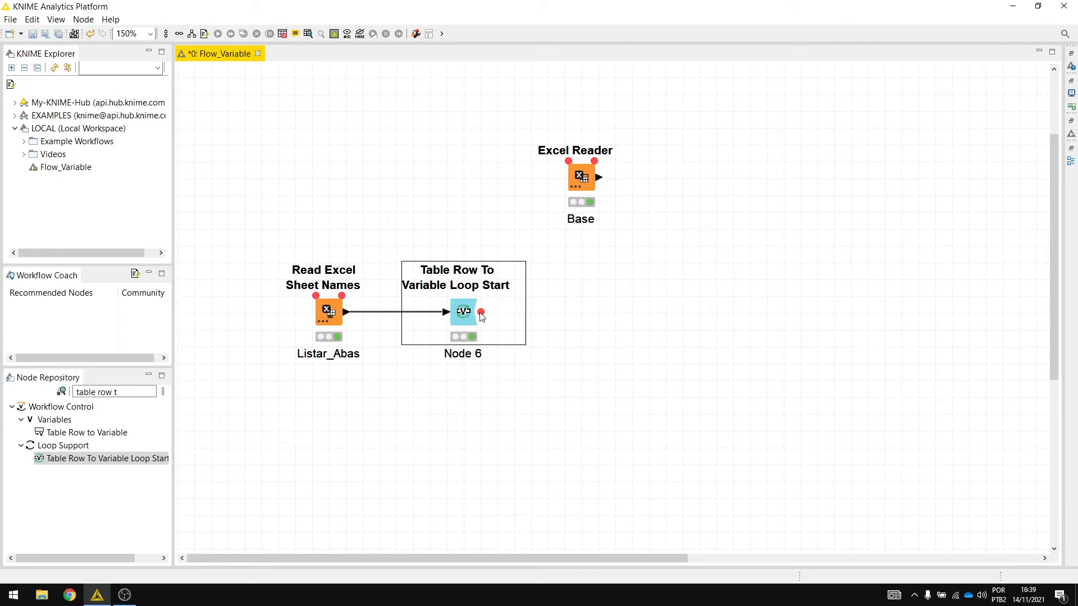
Connect the loop start's flow variable output to the Excel Reader and check the sheet name selection in the reader's configuration.
left_click_drag(482, 312, 569, 163)
double_click(579, 182)
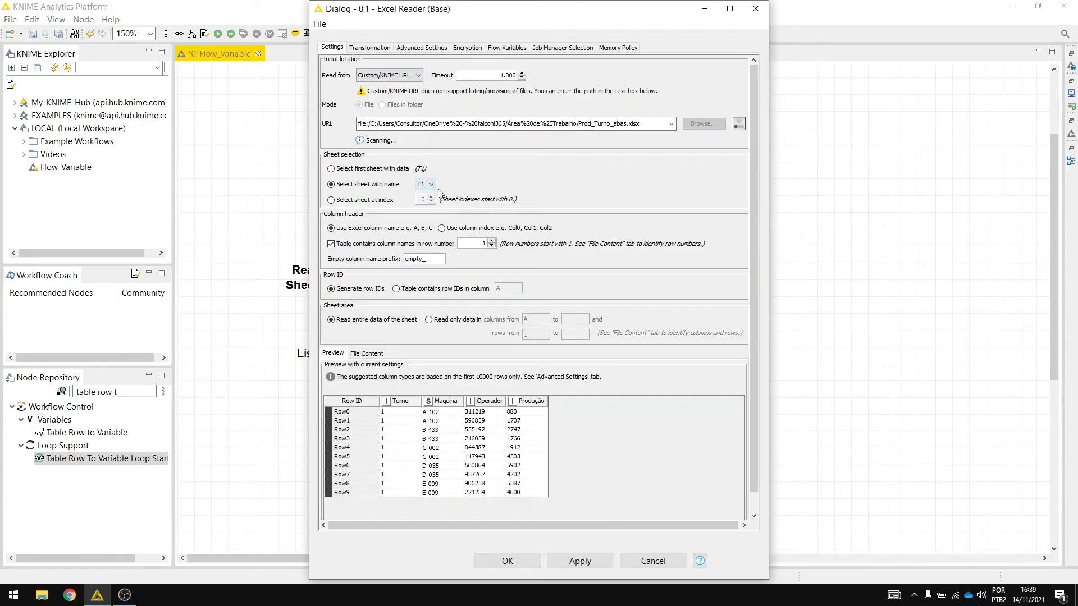
left_click(427, 186)
left_click(431, 183)
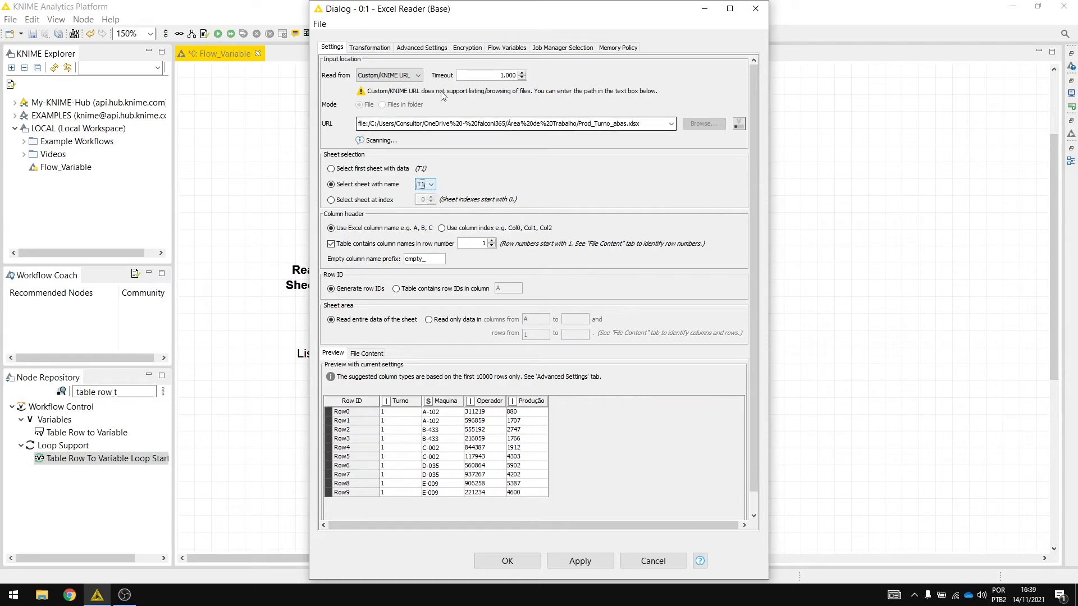
Assign the Sheet flow variable to the Excel Reader's sheet_name setting and accept the configuration.
left_click(507, 48)
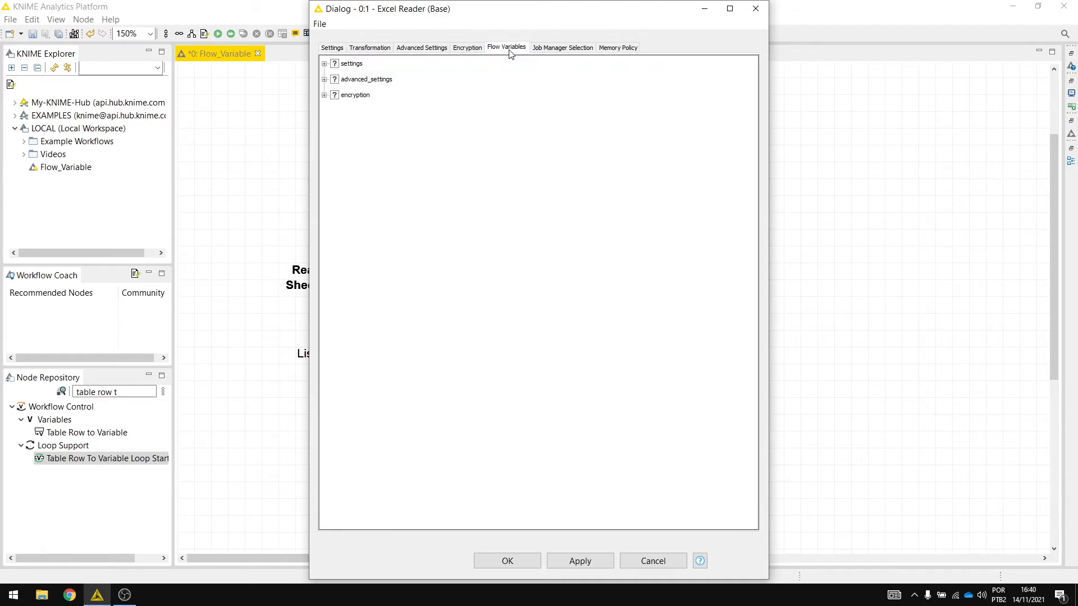
left_click(325, 64)
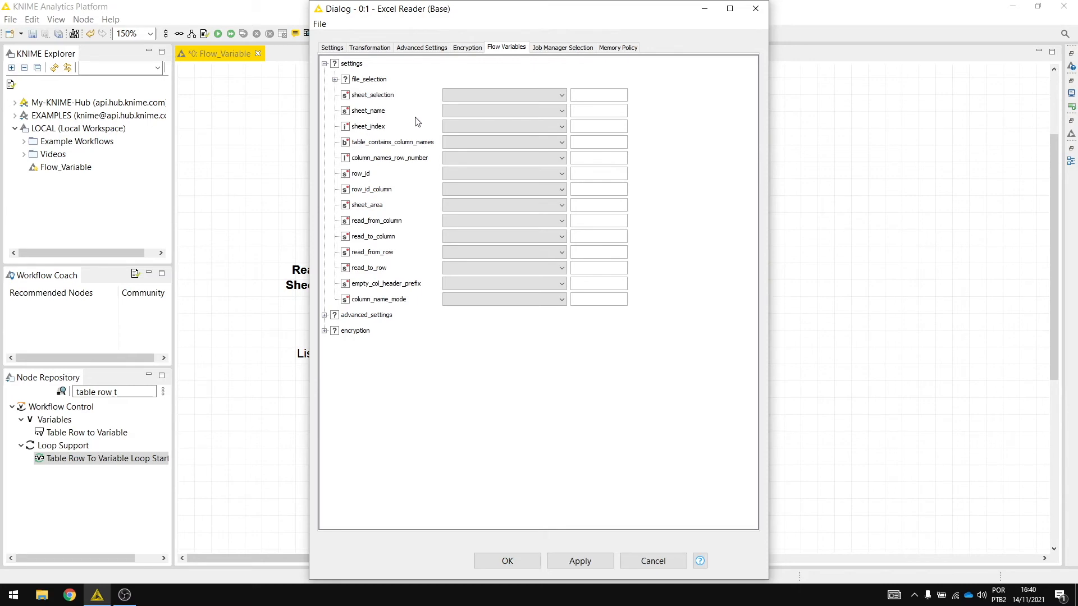
left_click(494, 110)
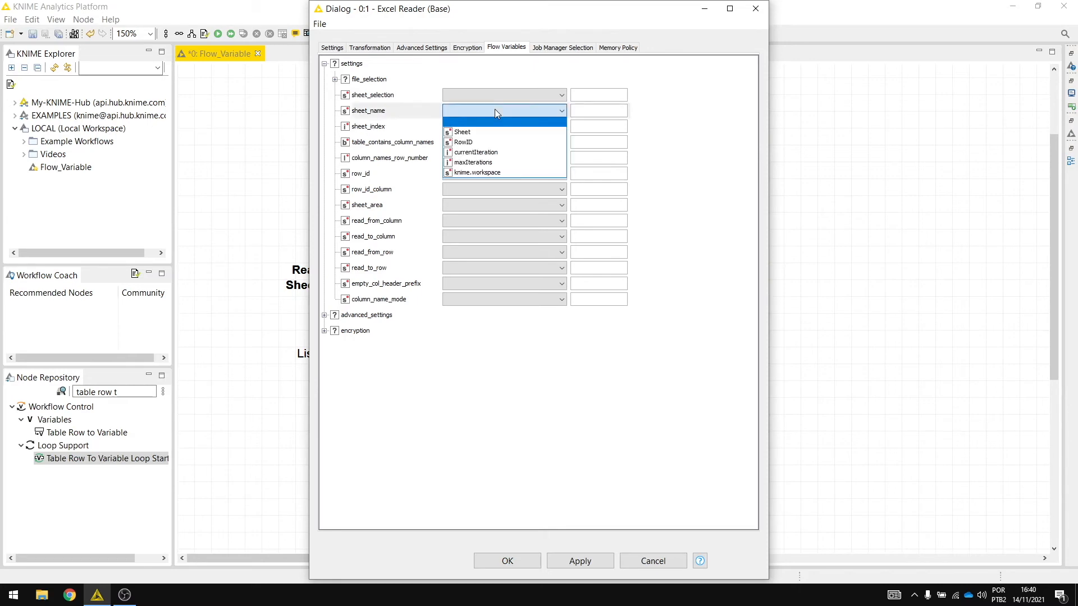
left_click(470, 133)
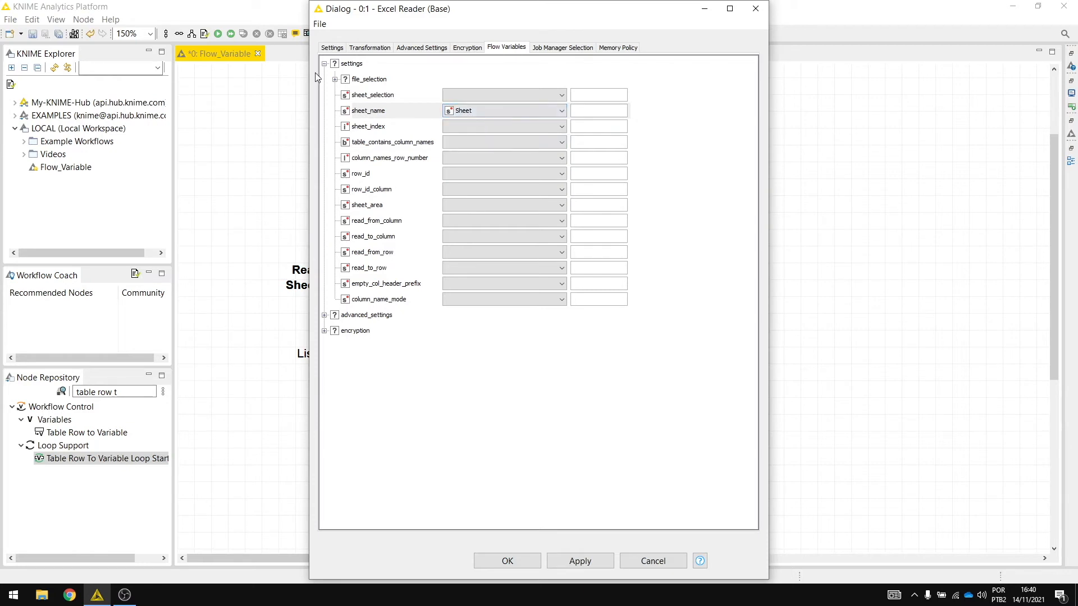
left_click(332, 48)
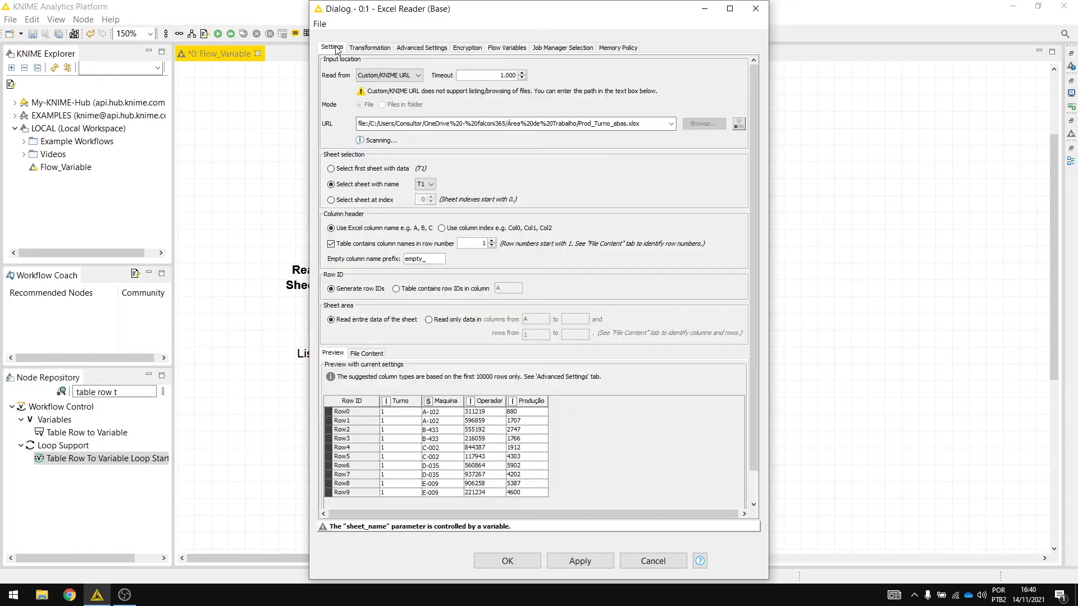
left_click(517, 563)
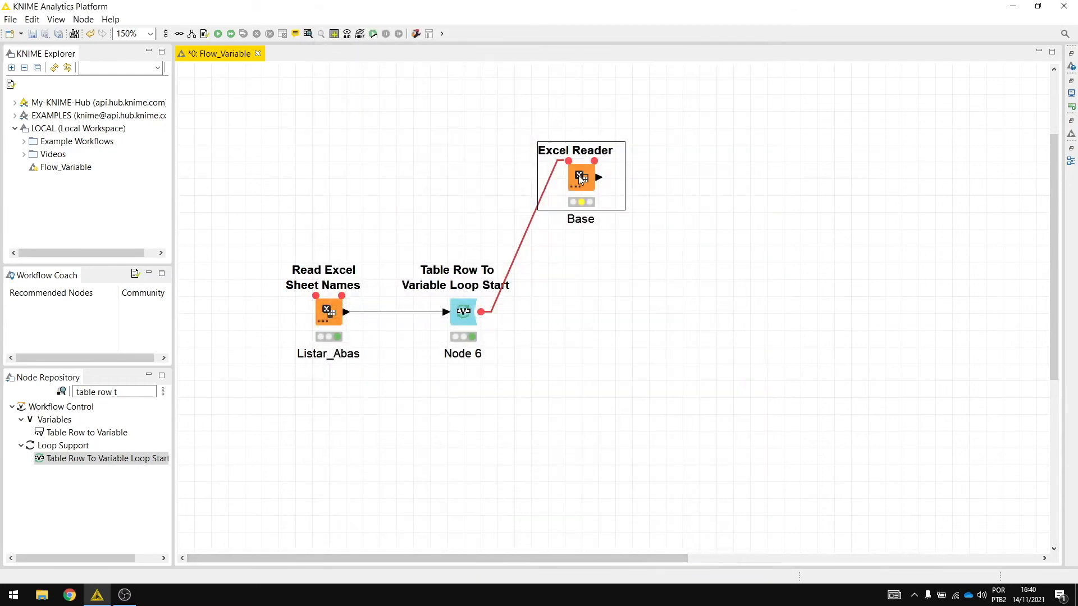
Select sheet T3 in the Excel Reader, check its sheet_name variable assignment, and execute the node.
left_click_drag(583, 179, 584, 196)
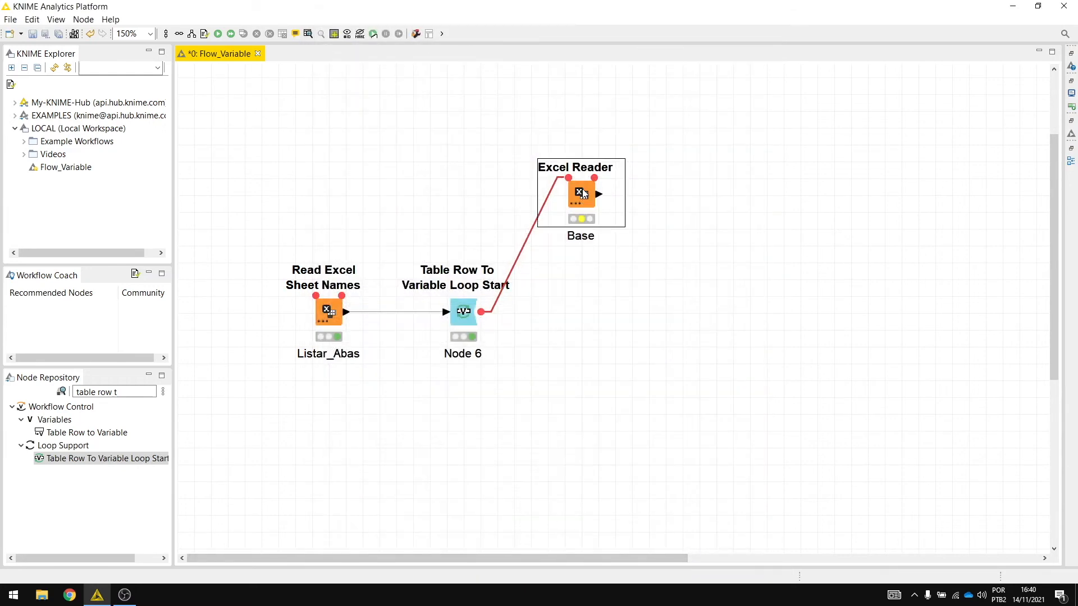
double_click(583, 195)
left_click(430, 184)
left_click(427, 211)
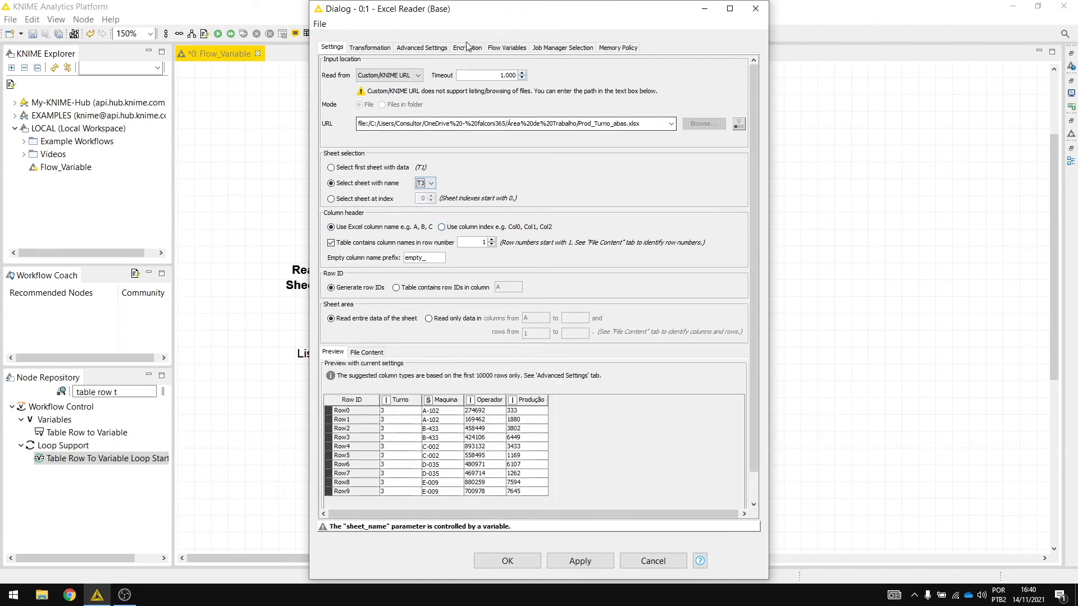
left_click(507, 47)
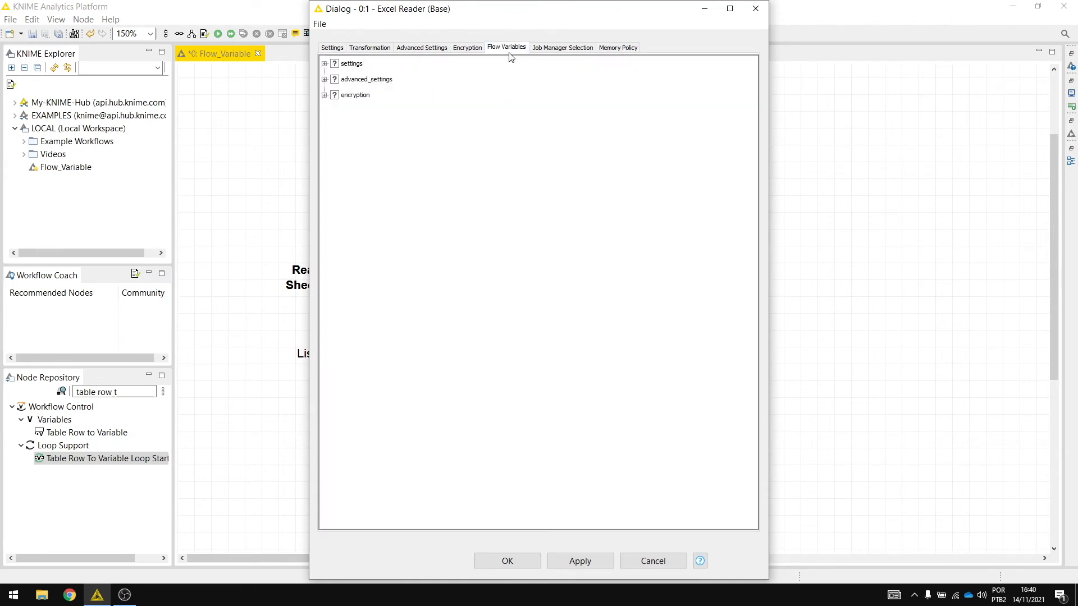
left_click(324, 64)
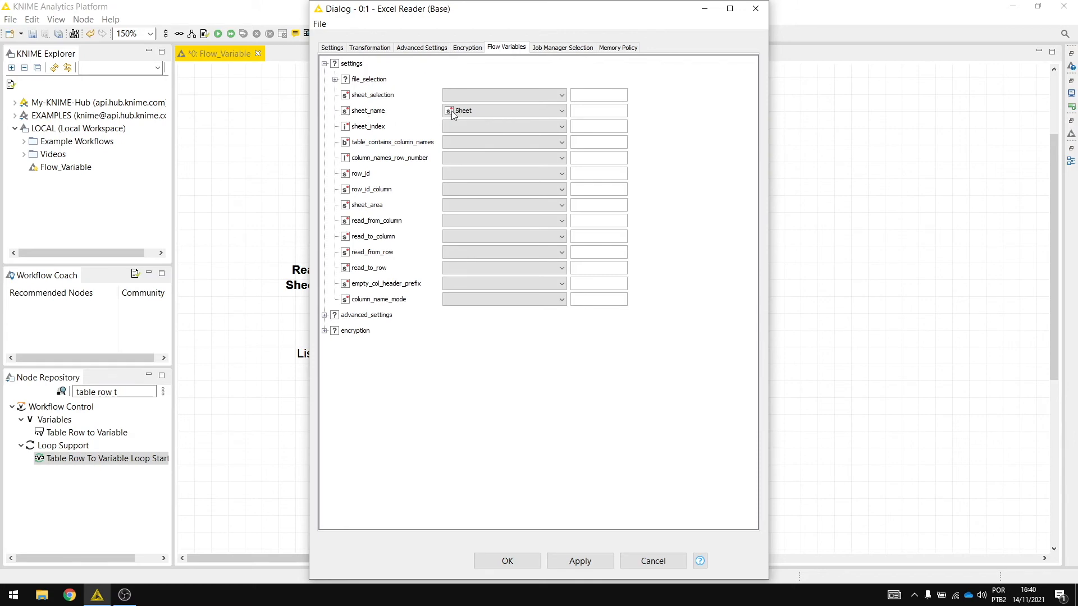
left_click(507, 562)
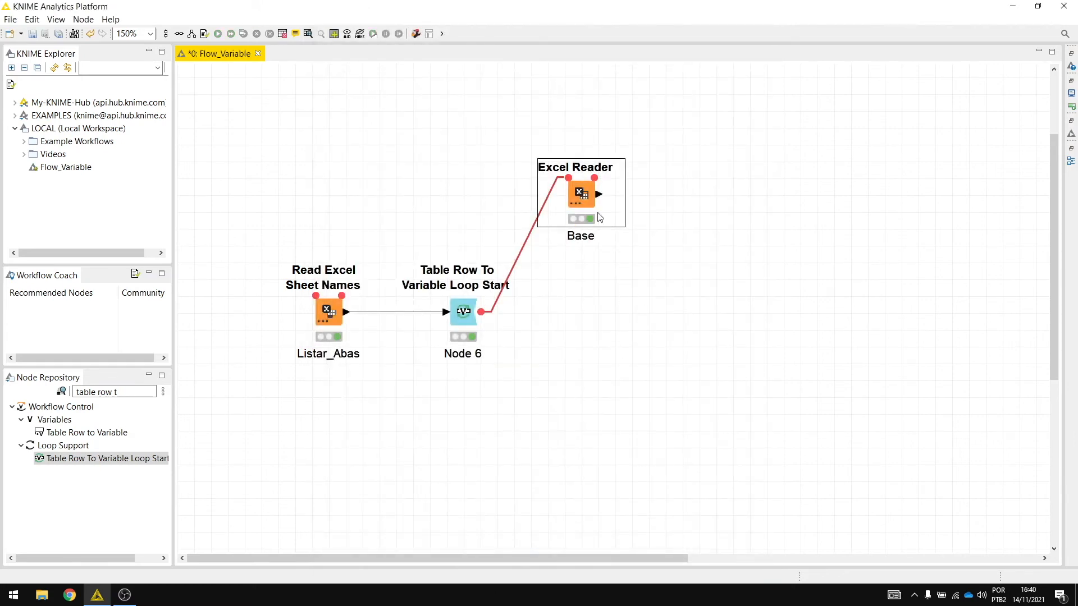
Open the Excel Reader's output table, place it beside the nodes and examine the values in the Turno column.
key("shift+F6")
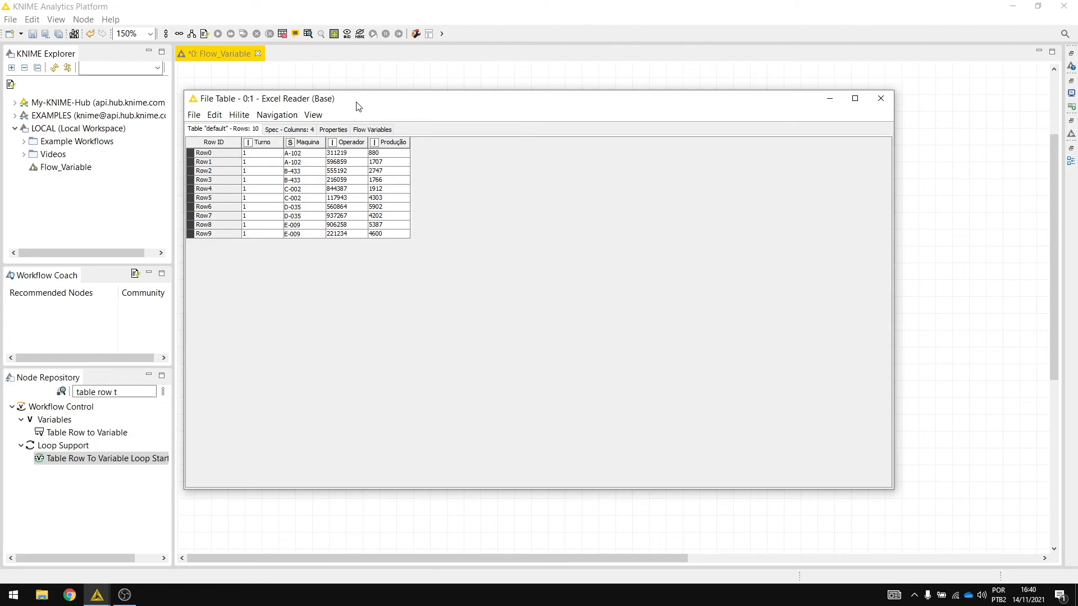
left_click_drag(181, 240, 298, 242)
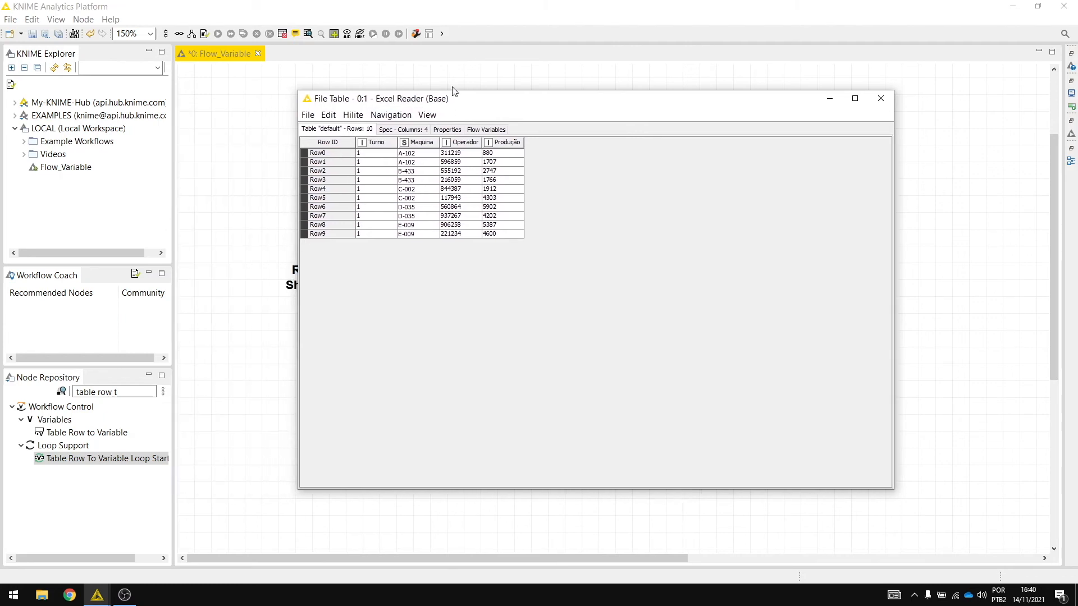
left_click_drag(443, 99, 736, 103)
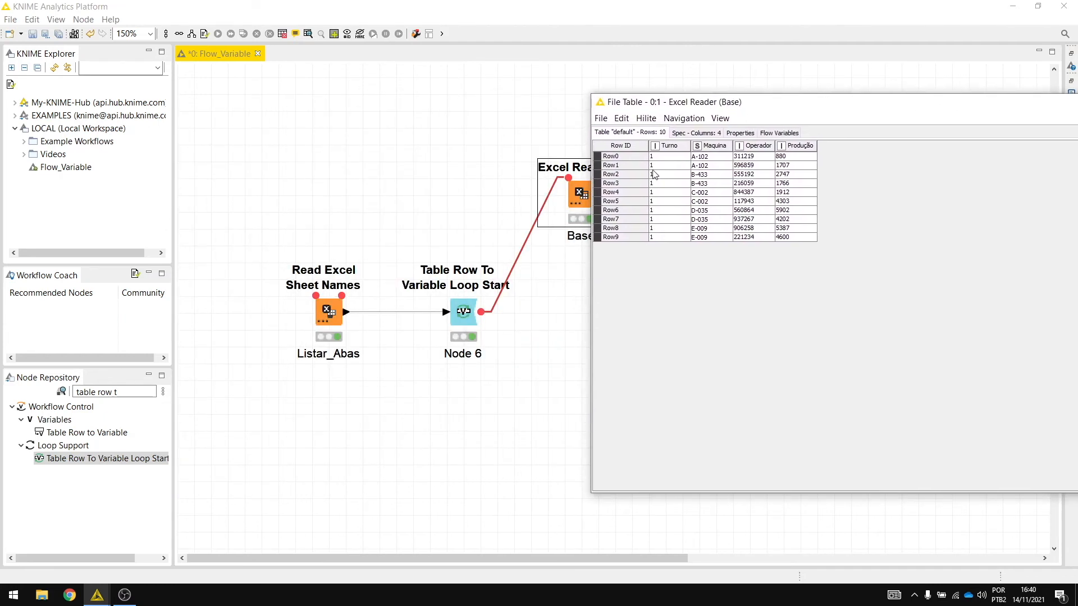
left_click_drag(665, 157, 787, 238)
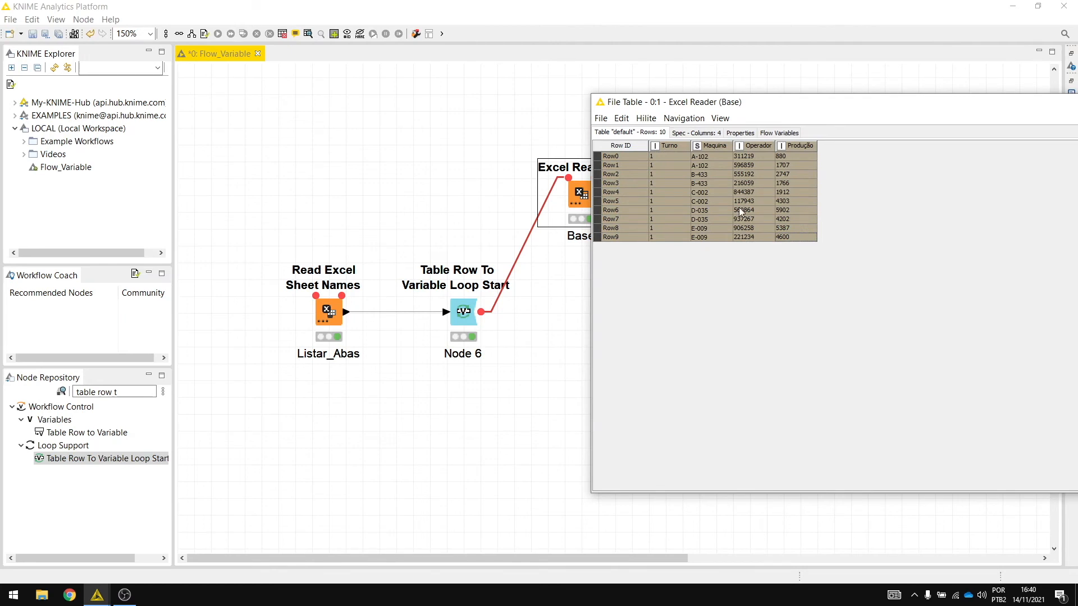
left_click(675, 157)
left_click_drag(676, 161, 674, 238)
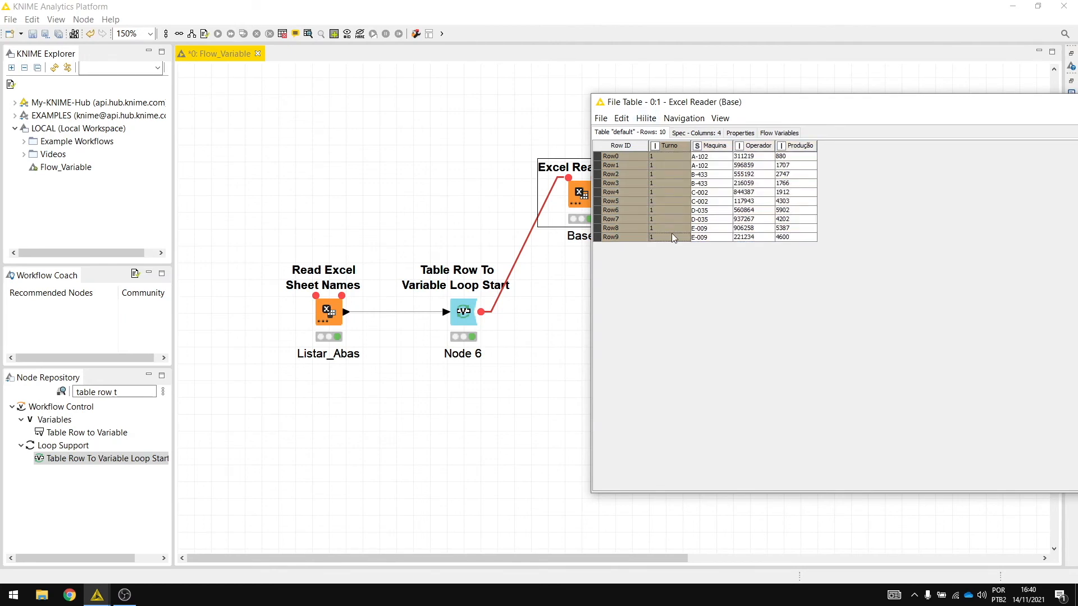
Check the current value of the Sheet variable in the loop start's variable connection and close the view.
left_click(467, 319)
right_click(472, 309)
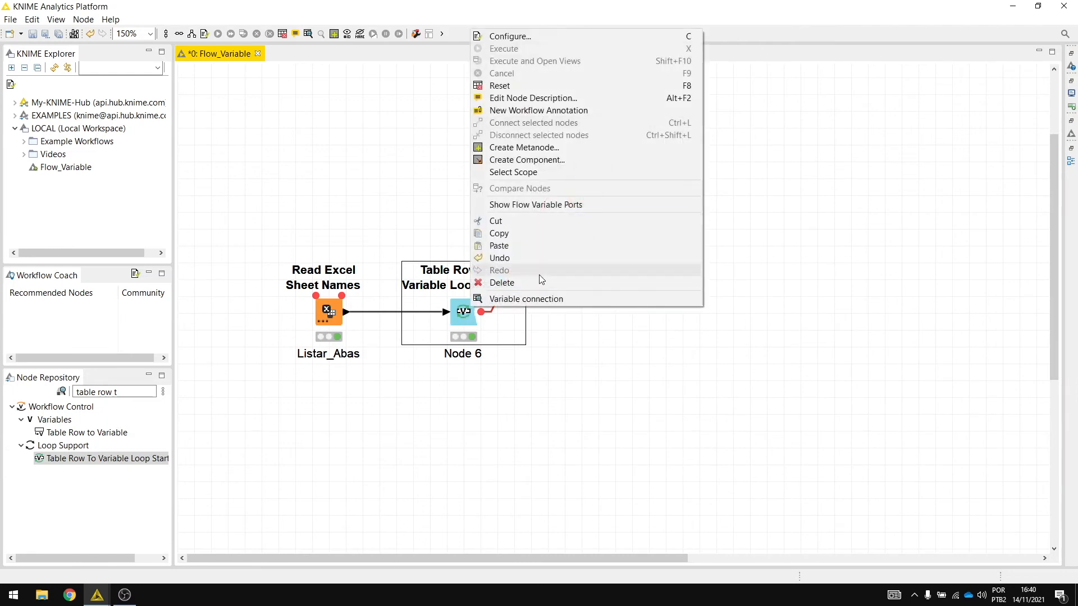
left_click(537, 299)
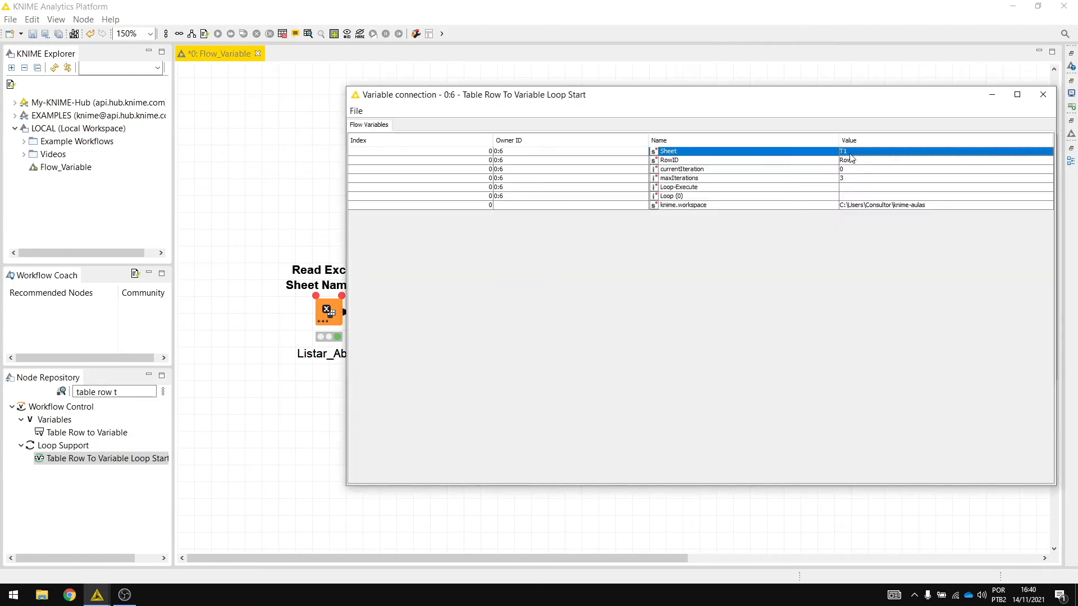
left_click(1042, 95)
Check the sheet names offered in the Excel Reader's sheet selection settings and cancel the configuration.
left_click(583, 194)
double_click(583, 194)
left_click(332, 47)
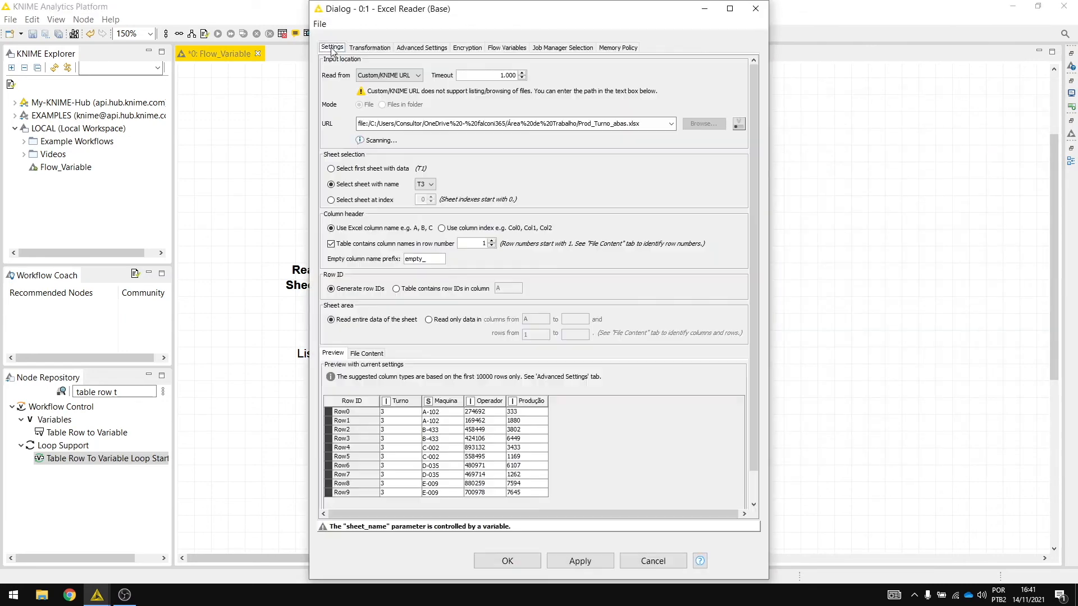
left_click(427, 187)
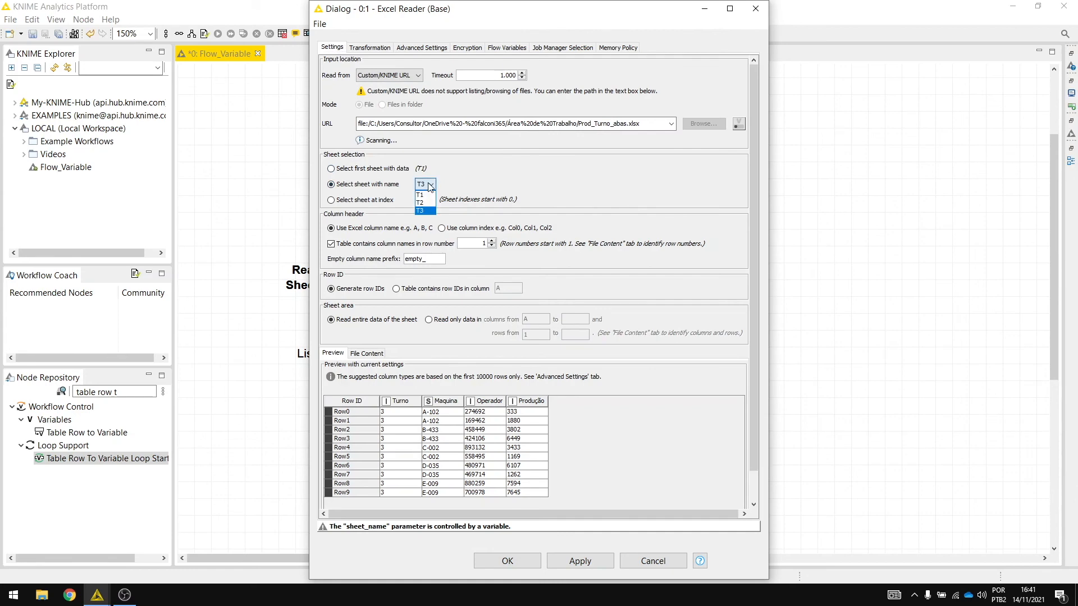
left_click(420, 210)
left_click(665, 565)
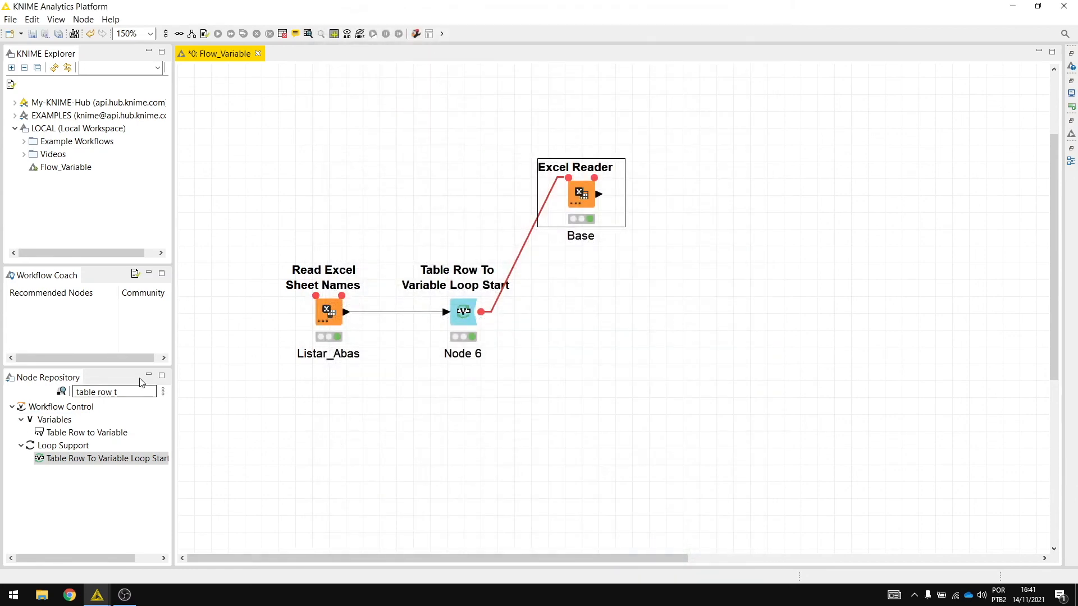
Find the Loop End node, add it beside the Excel Reader and connect the reader's output table to it.
left_click_drag(131, 392, 31, 378)
type("loop end")
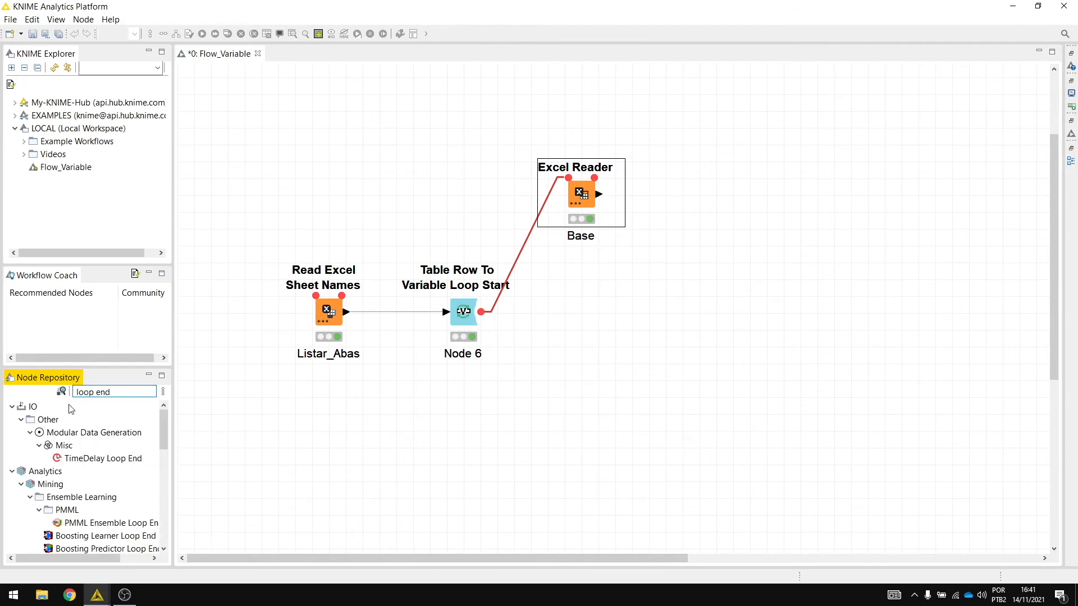
scroll(71, 410, "down", 10)
mouse_move(64, 458)
left_mouse_down()
mouse_move(282, 436)
mouse_move(687, 200)
left_mouse_up()
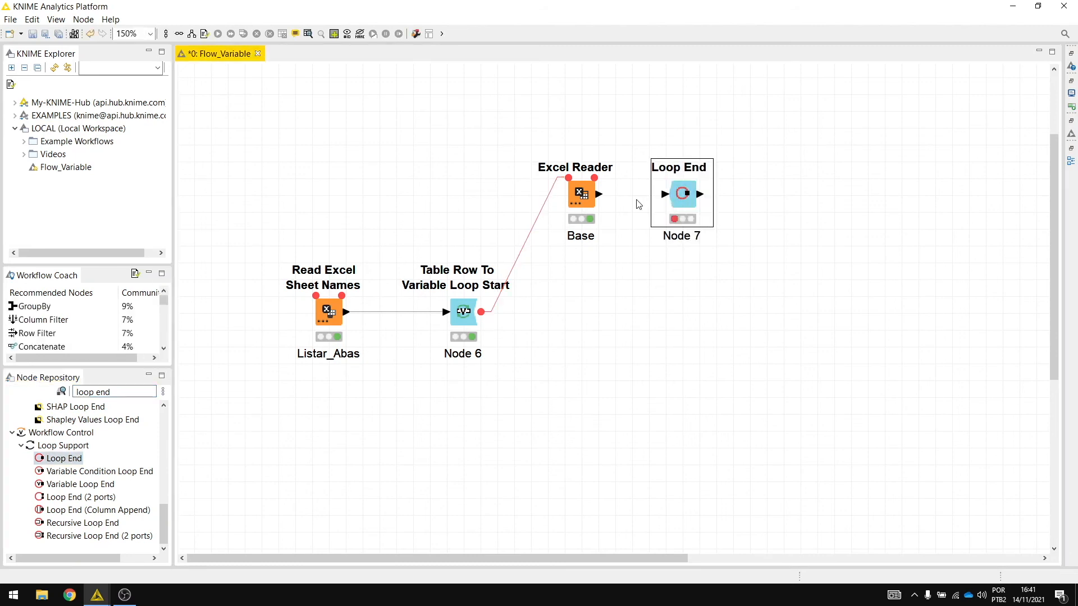
left_click_drag(599, 194, 673, 193)
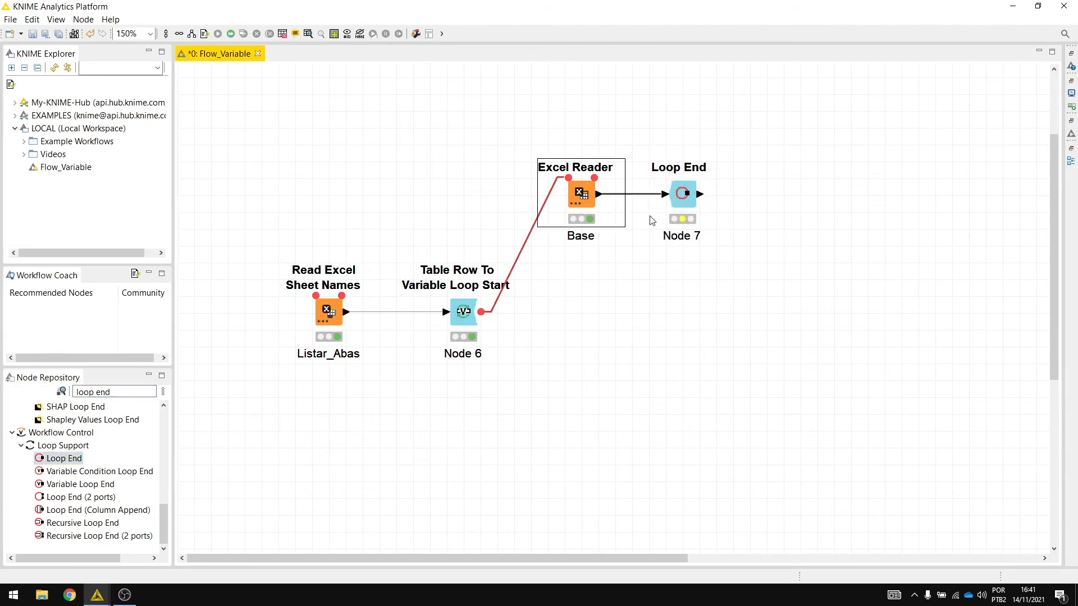
Execute the Loop End node to run the loop over all sheets.
left_click(469, 318)
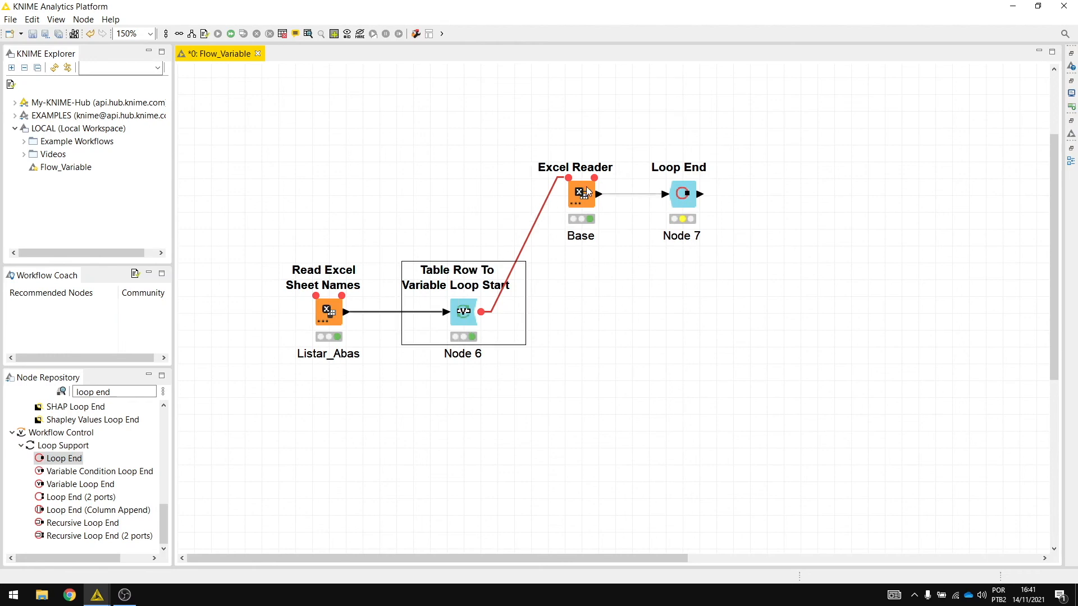
left_click_drag(508, 107, 639, 341)
left_click(518, 119)
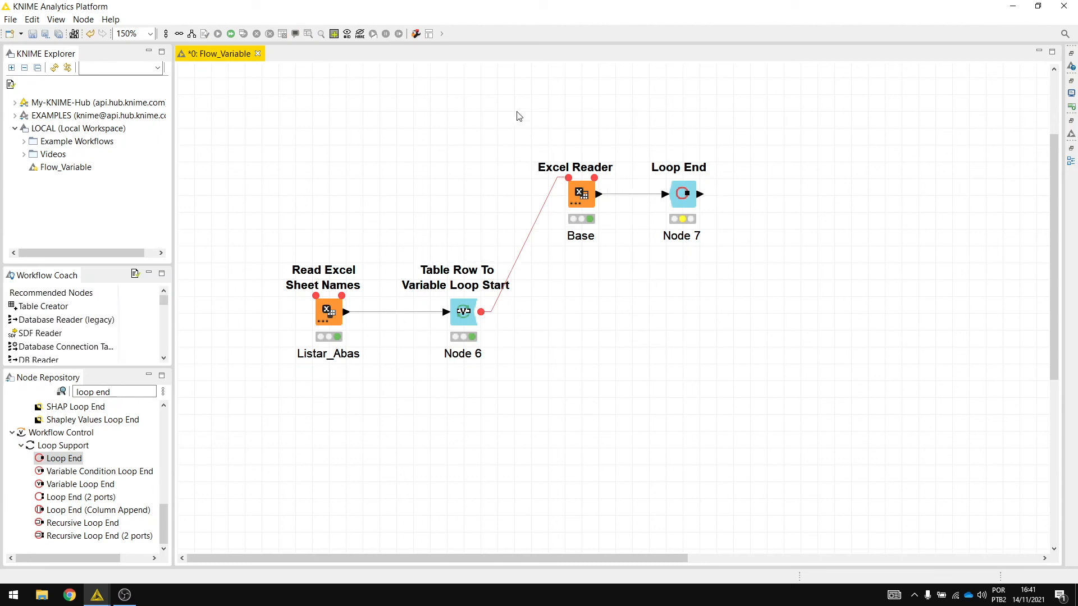
left_click(462, 336)
left_click(691, 195)
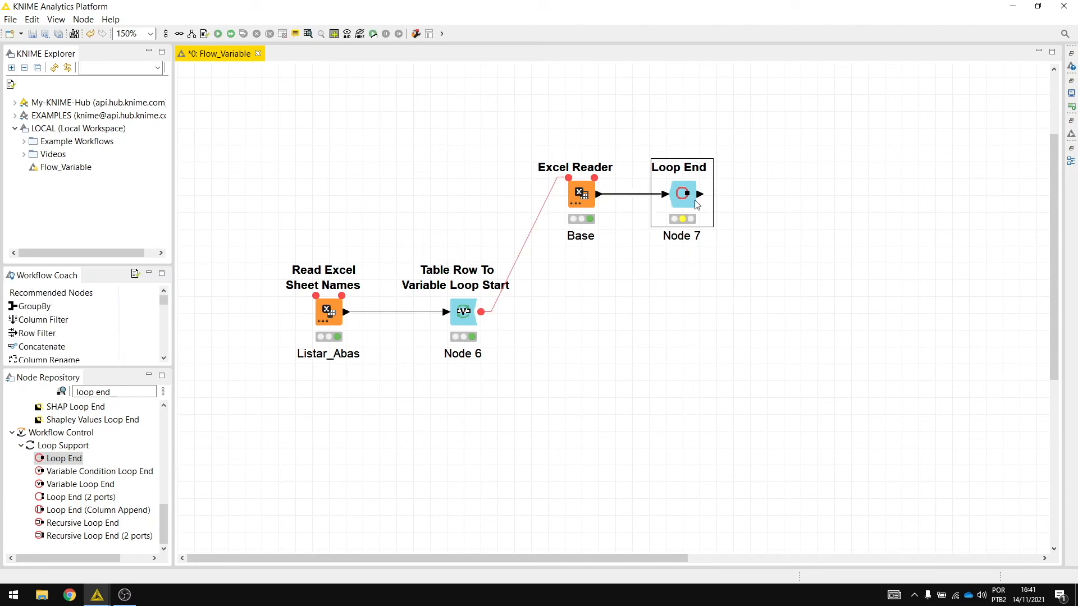
left_click(218, 34)
Inspect the Sheet variable's value in the loop start's variable connection after the run and close the view.
left_click(468, 319)
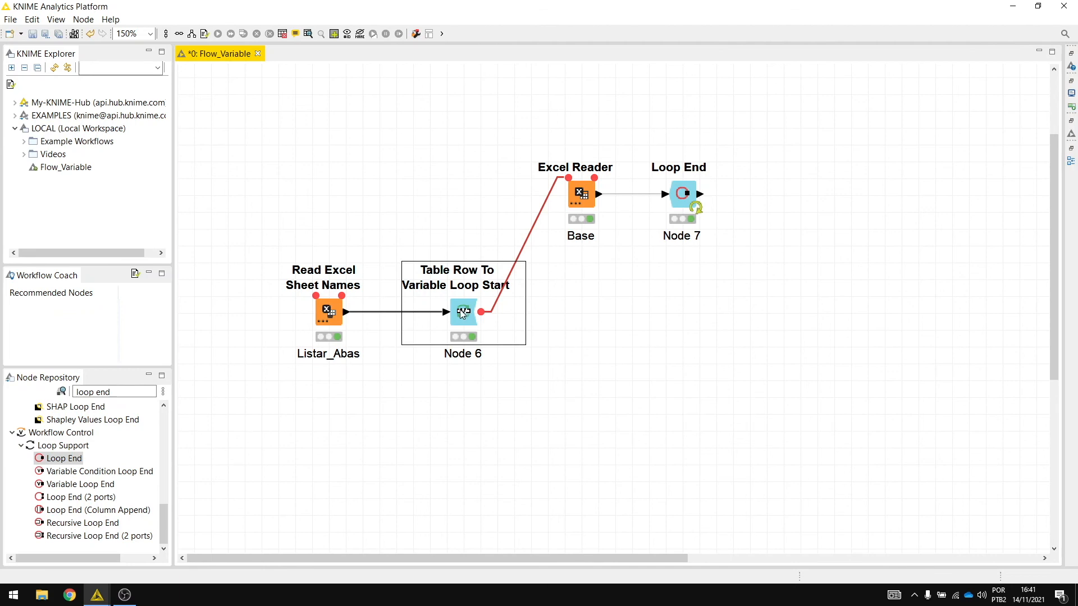
right_click(463, 313)
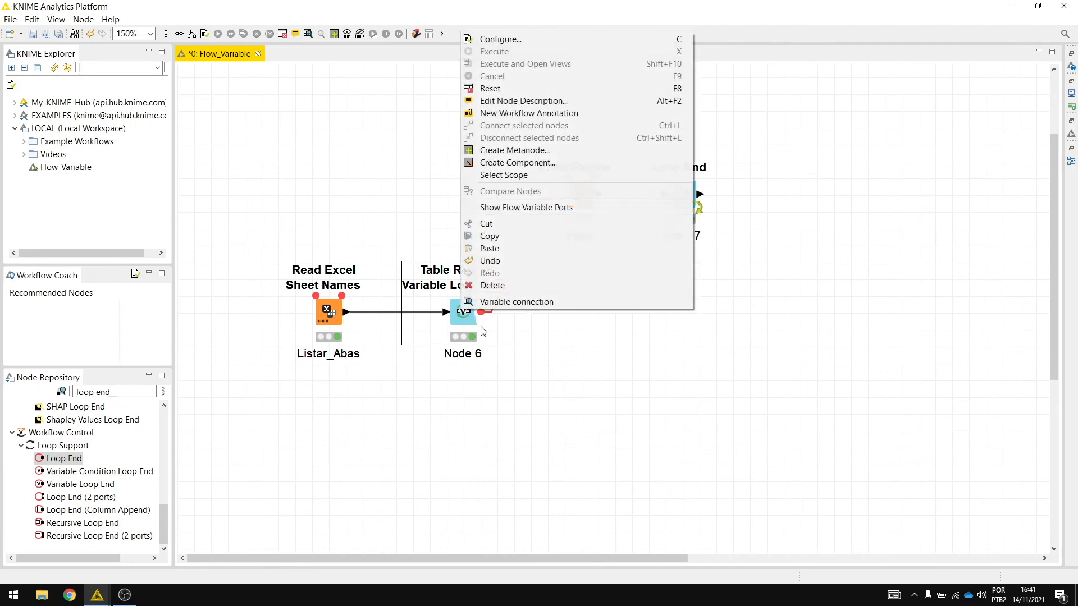
left_click(512, 303)
left_click_drag(752, 153, 865, 150)
left_click(861, 151)
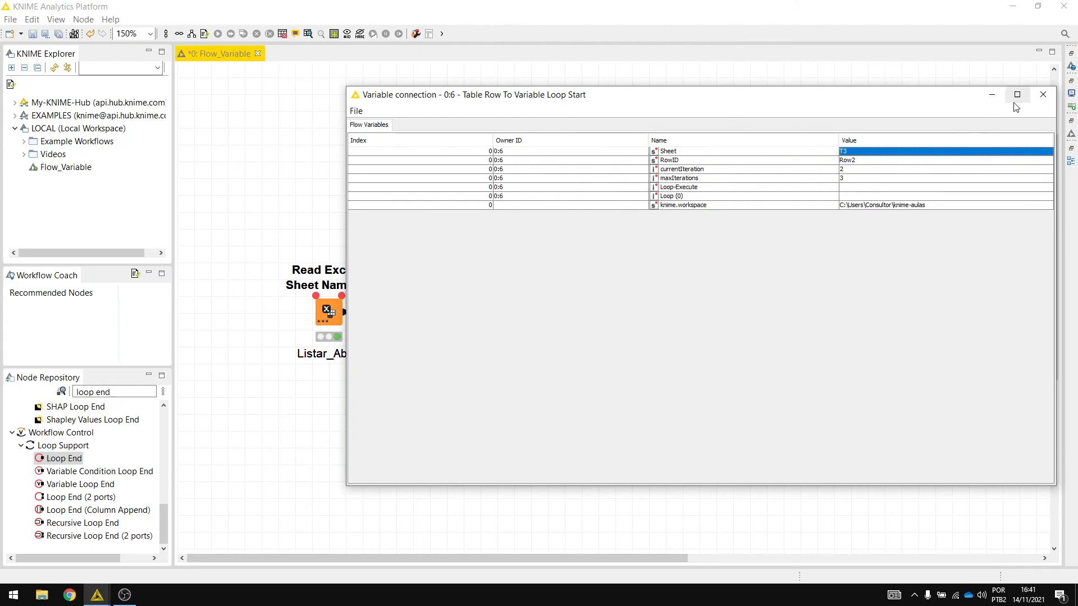
left_click(1042, 95)
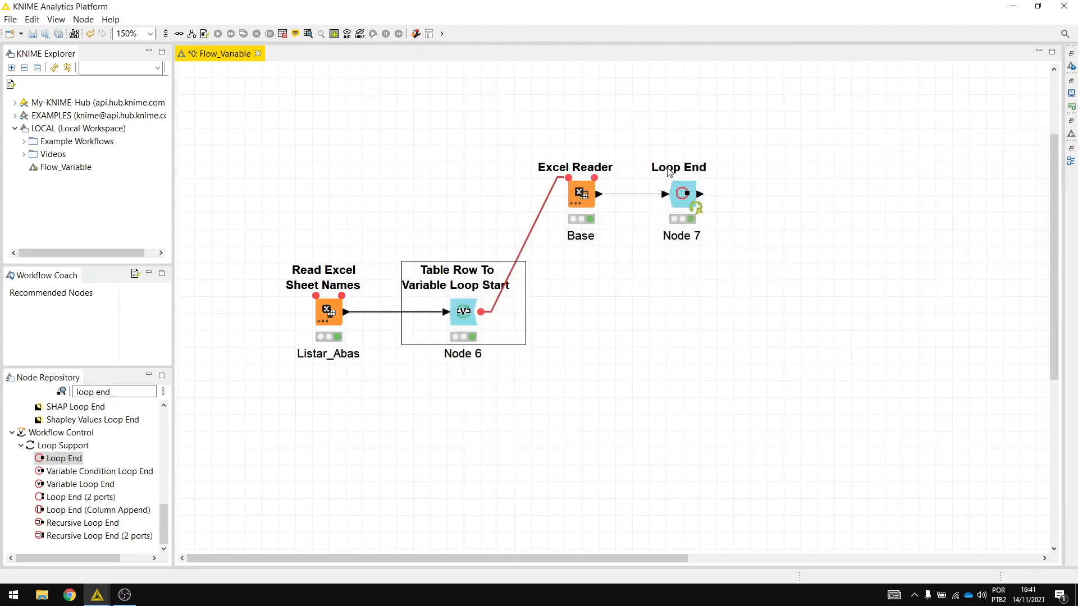
Open the Loop End's collected results, examine the Turno and Iteration values for each sheet's rows, and close the table.
left_click(683, 201)
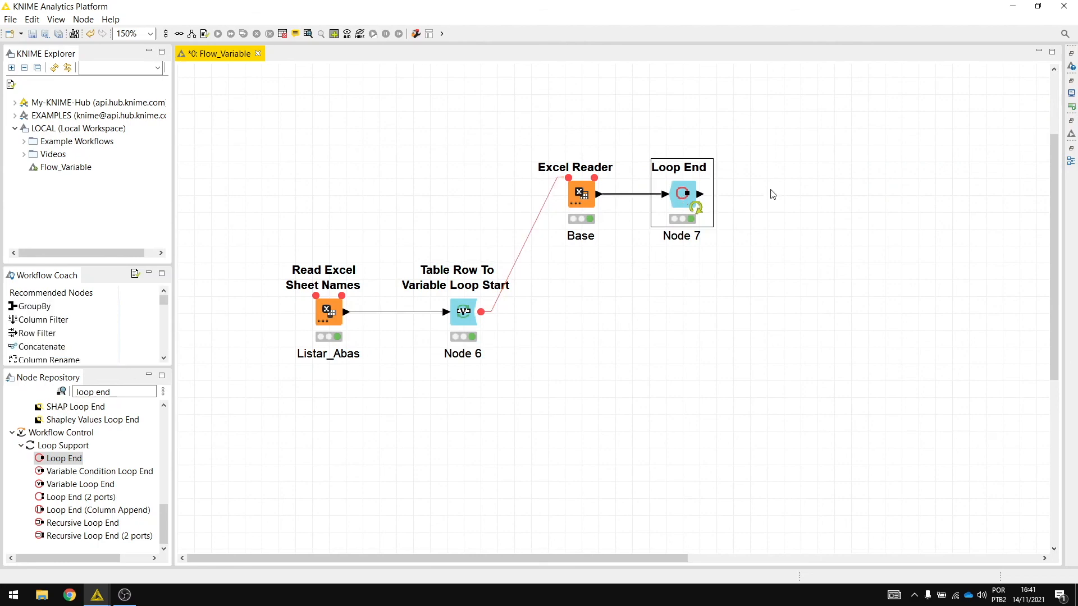
right_click(688, 191)
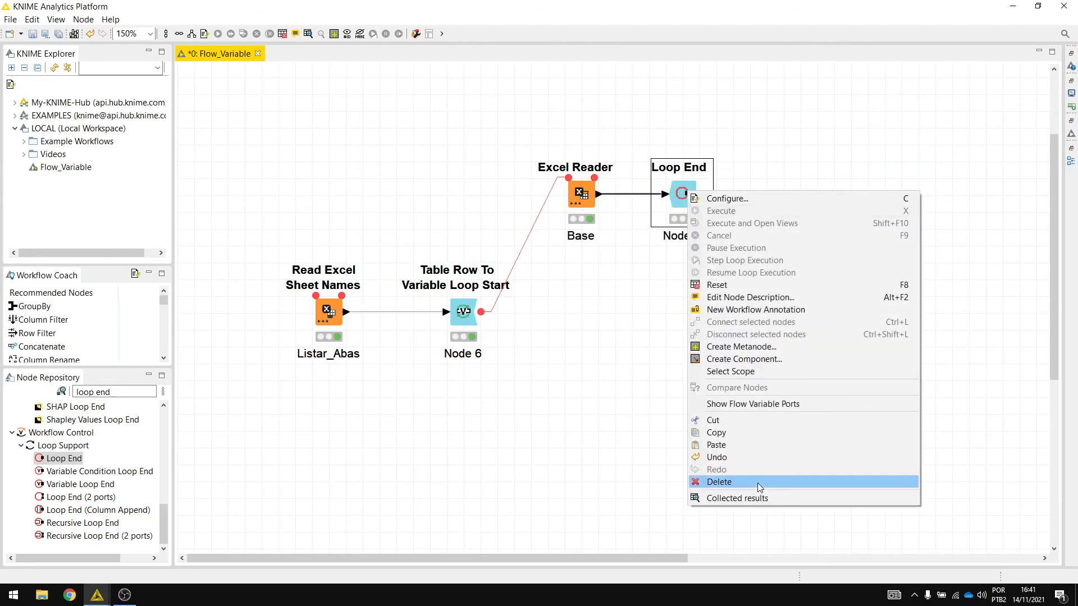
left_click(759, 499)
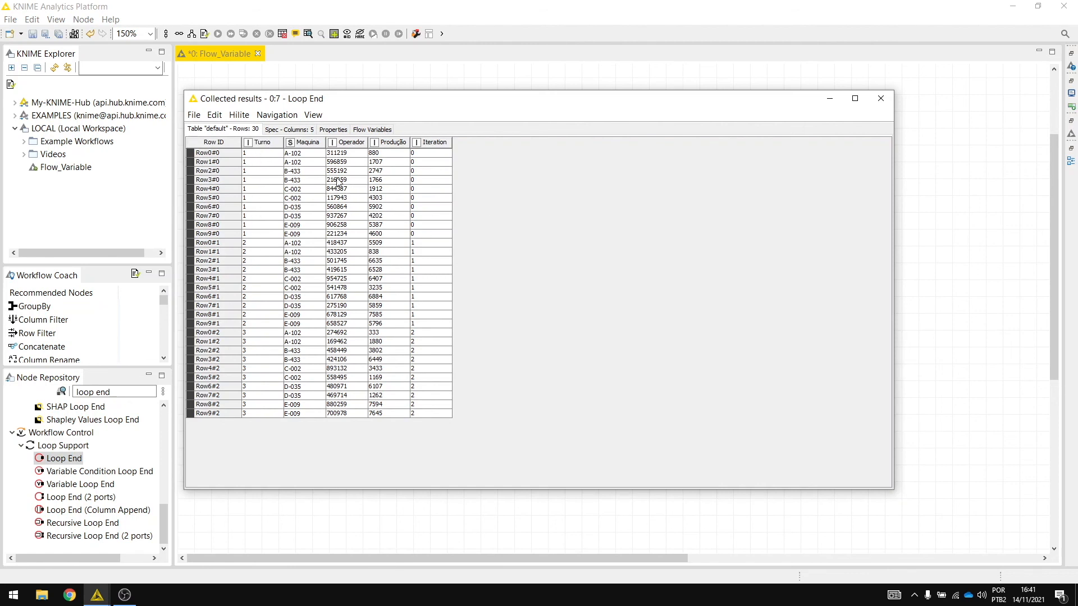
left_click(261, 155)
left_click_drag(259, 151, 438, 234)
left_click_drag(267, 242, 442, 419)
left_click(881, 99)
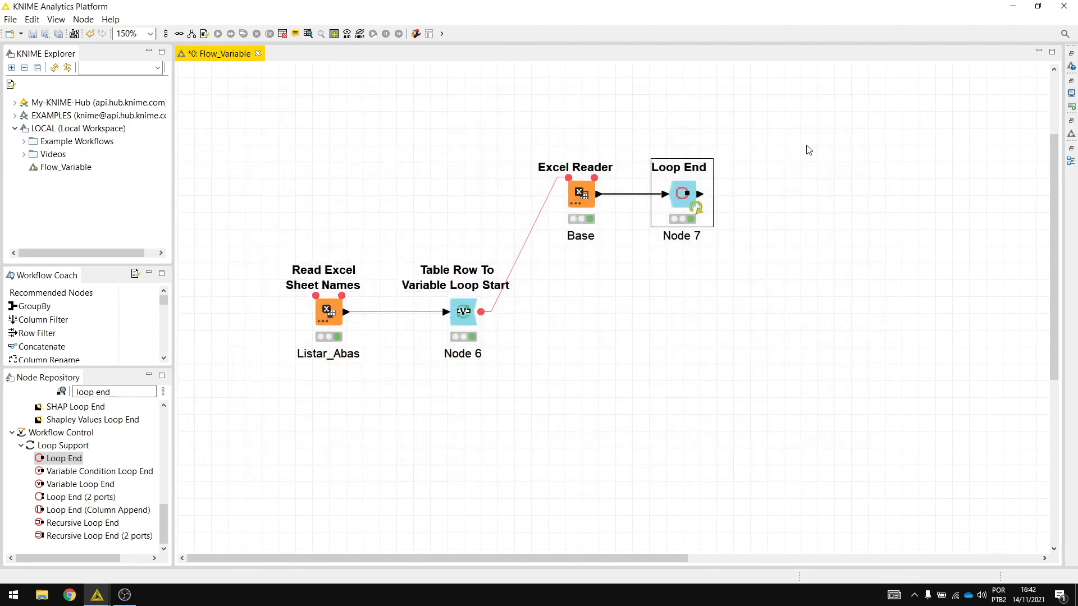